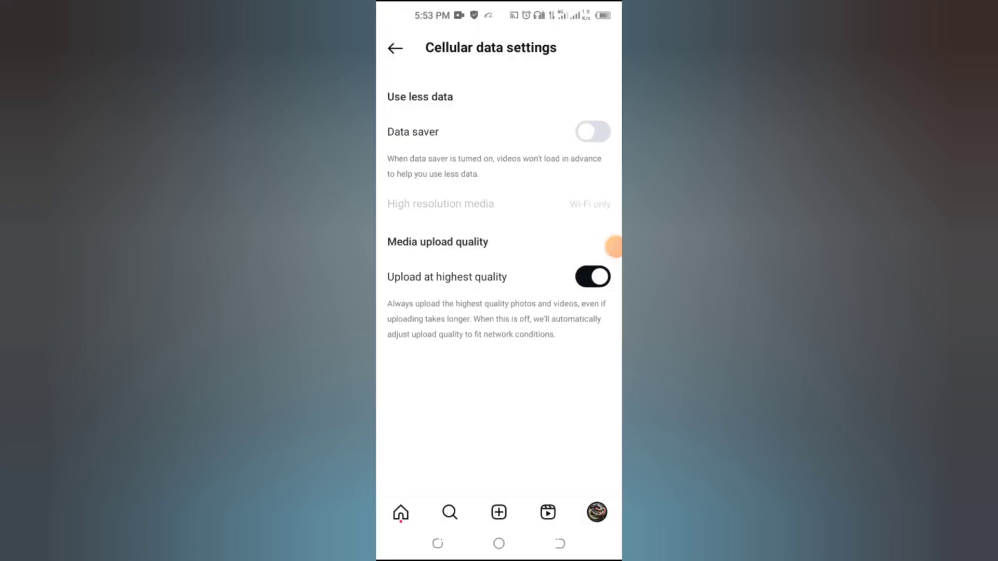
# - Back out of the Cellular data settings to the Settings and activity list
pyautogui.press('Escape')
pyautogui.press('Escape')
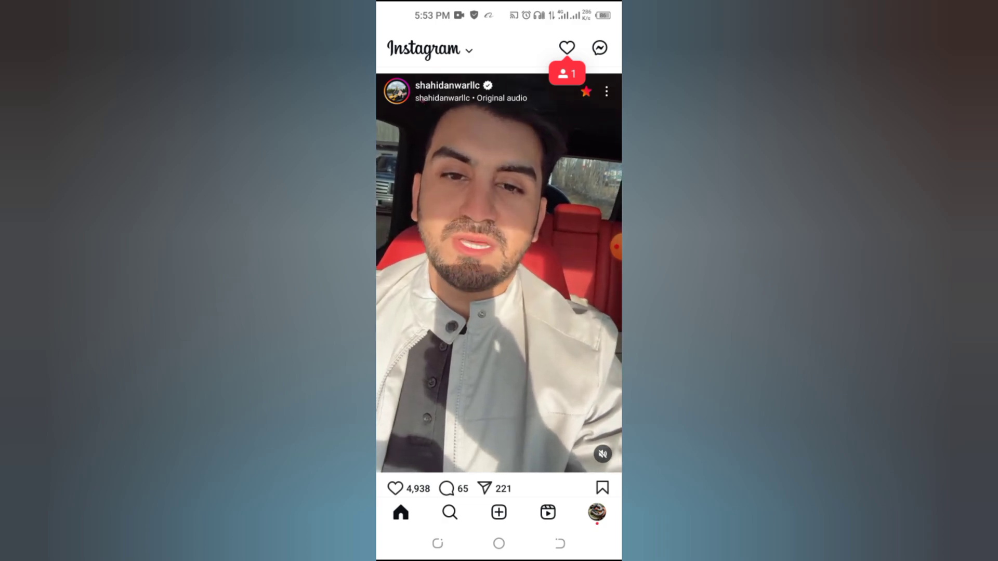
pyautogui.scroll(-5, 499, 280)
pyautogui.scroll(5, 500, 281)
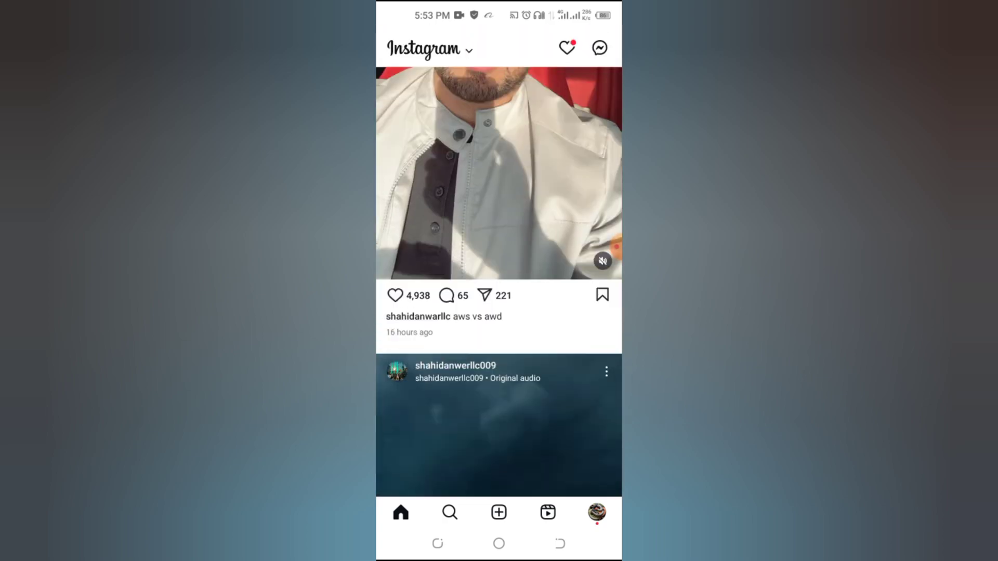
pyautogui.scroll(-1, 499, 293)
pyautogui.scroll(-10, 499, 281)
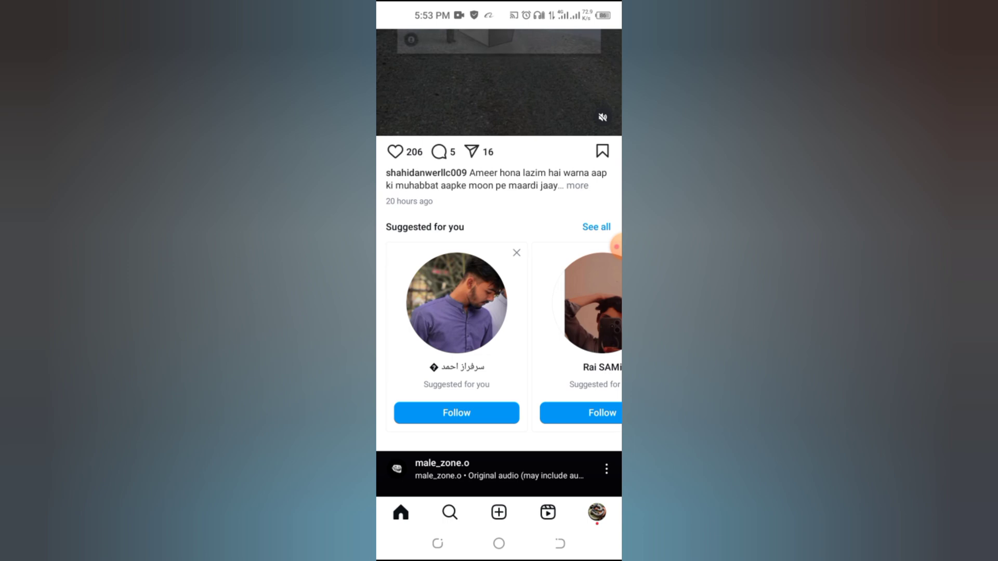
pyautogui.scroll(-4, 499, 282)
pyautogui.scroll(1, 500, 281)
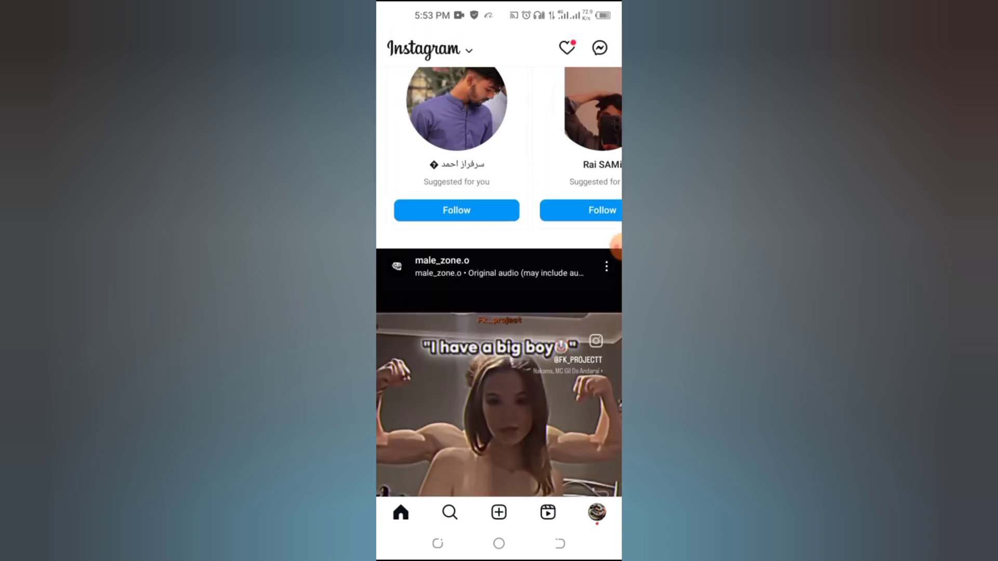
pyautogui.hscroll(3, 499, 156)
pyautogui.scroll(-5, 499, 313)
pyautogui.scroll(-2, 500, 312)
pyautogui.scroll(5, 616, 247)
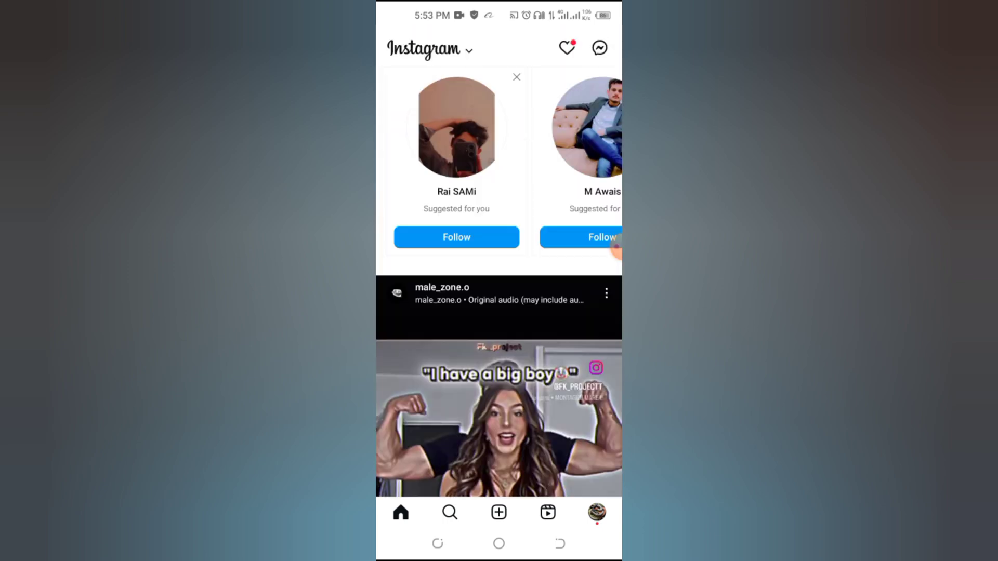
pyautogui.scroll(3, 617, 248)
pyautogui.scroll(-3, 616, 248)
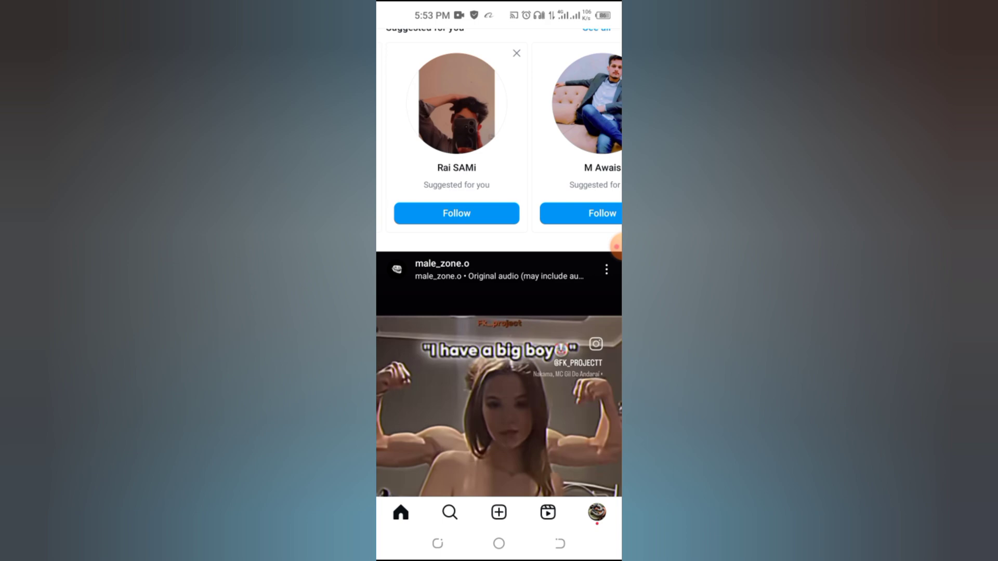
pyautogui.scroll(5, 500, 282)
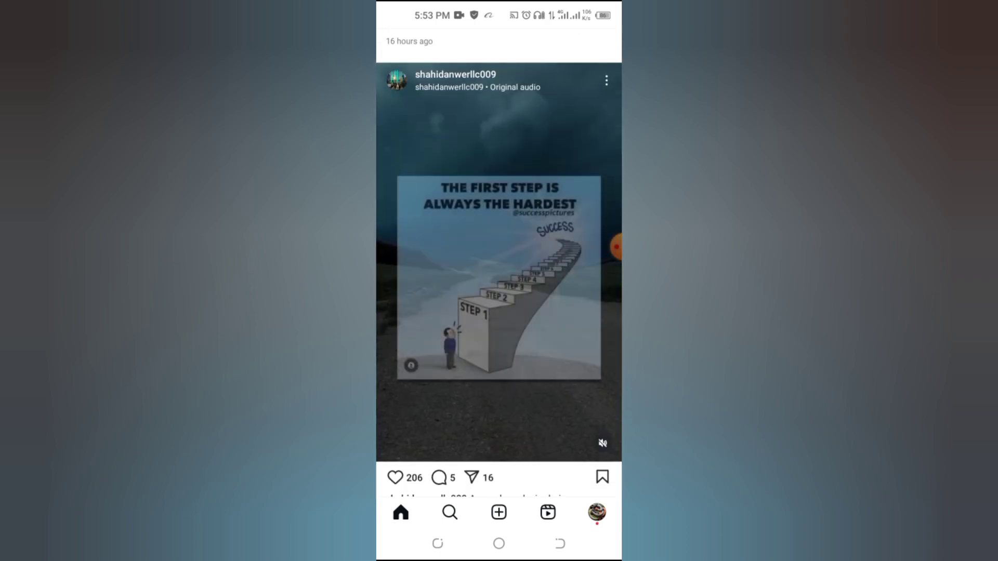
pyautogui.scroll(-3, 616, 247)
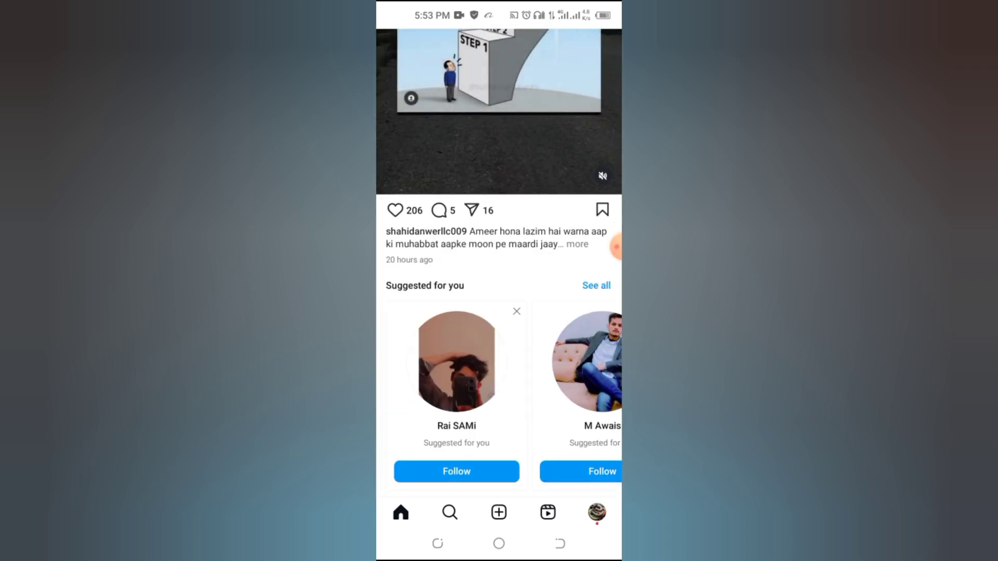
pyautogui.hscroll(2, 499, 390)
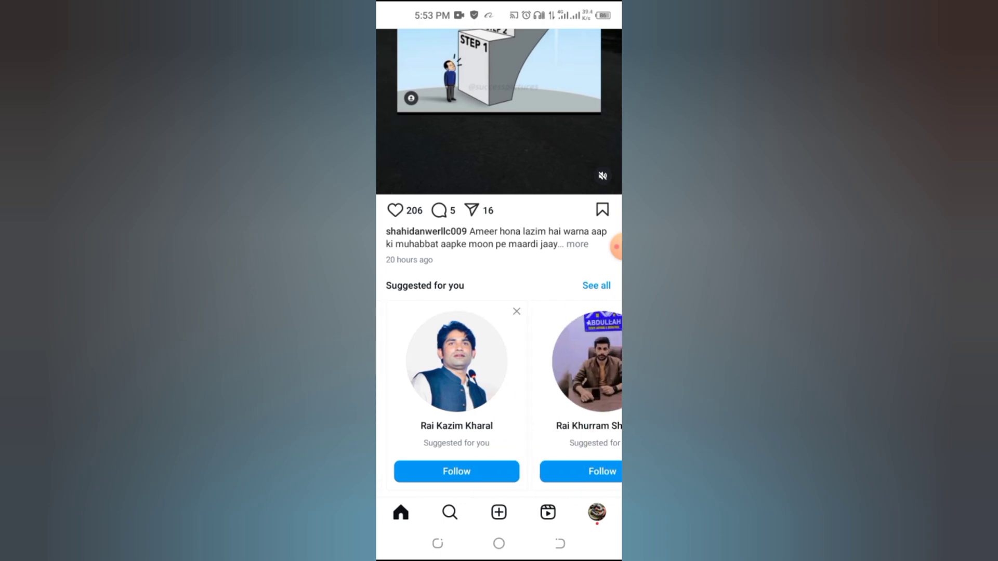
# - Close Instagram to the home screen and reopen it from the recent apps
pyautogui.click(499, 544)
pyautogui.moveTo(437, 312)
pyautogui.mouseDown()
pyautogui.moveTo(593, 313)
pyautogui.moveTo(437, 313)
pyautogui.mouseUp()
pyautogui.click(438, 544)
pyautogui.click(499, 257)
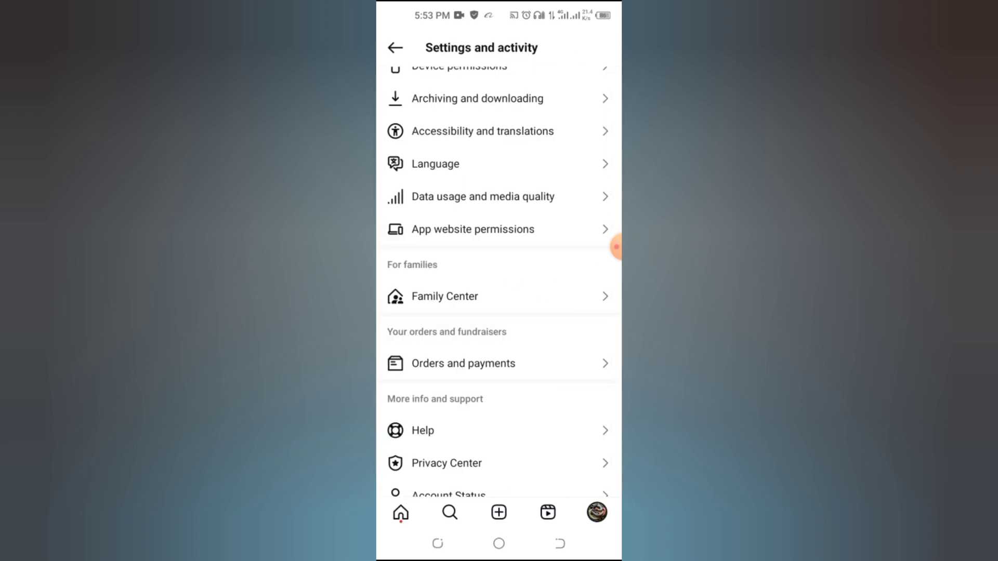
# - Start a new post from the profile with the BEST FREE VPN image and reach the editor
pyautogui.click(395, 48)
pyautogui.click(499, 512)
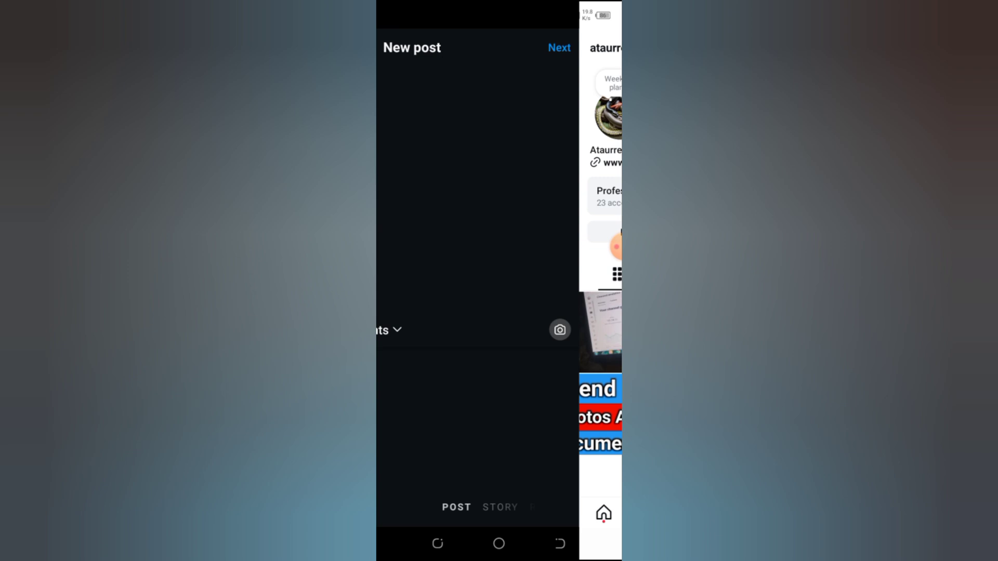
pyautogui.scroll(-5, 499, 351)
pyautogui.scroll(5, 499, 312)
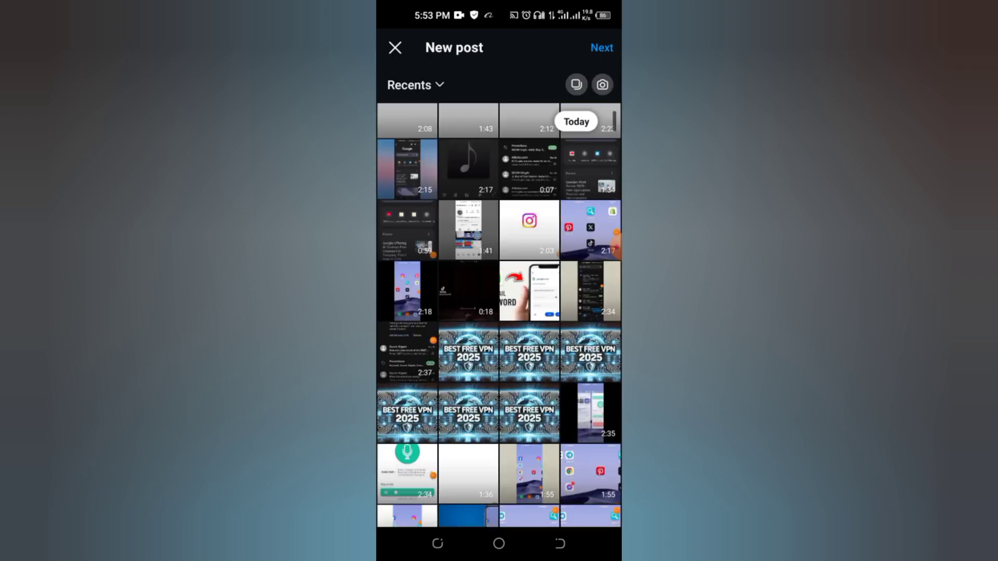
pyautogui.scroll(-3, 499, 312)
pyautogui.click(530, 433)
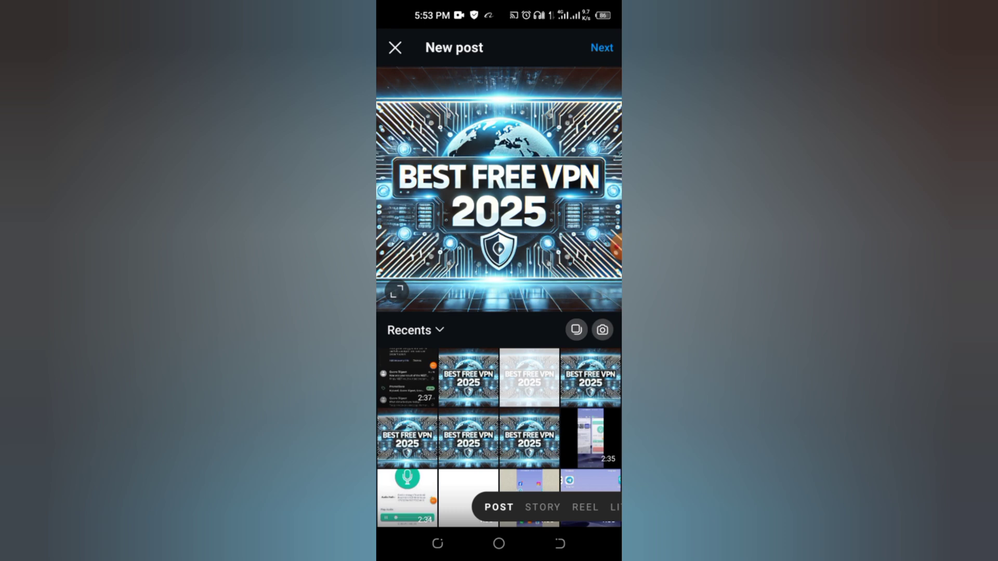
pyautogui.click(601, 46)
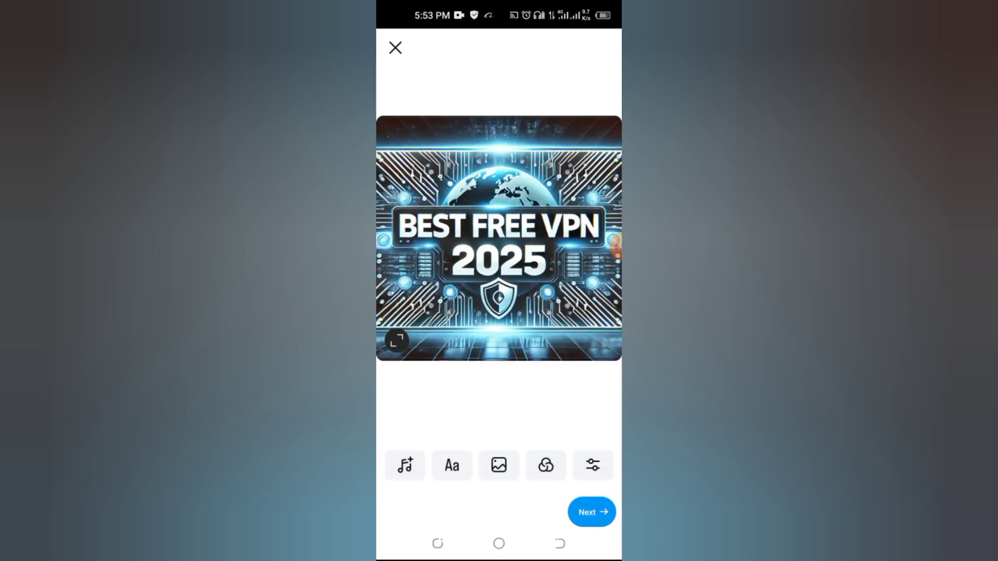
# - Leave Instagram, search the Google Play Store for instagram and open its listing
pyautogui.click(499, 544)
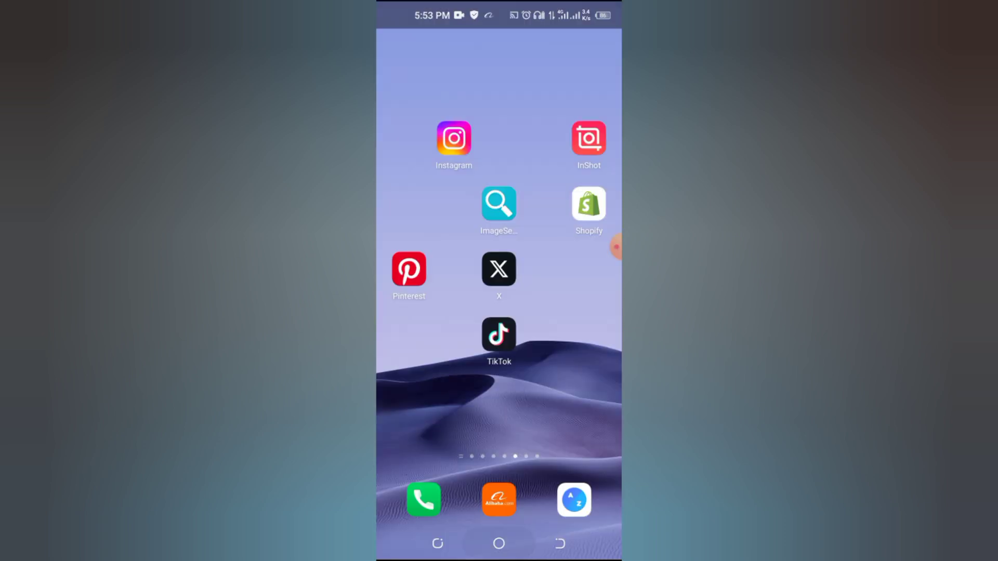
pyautogui.moveTo(422, 312); pyautogui.dragTo(577, 312)
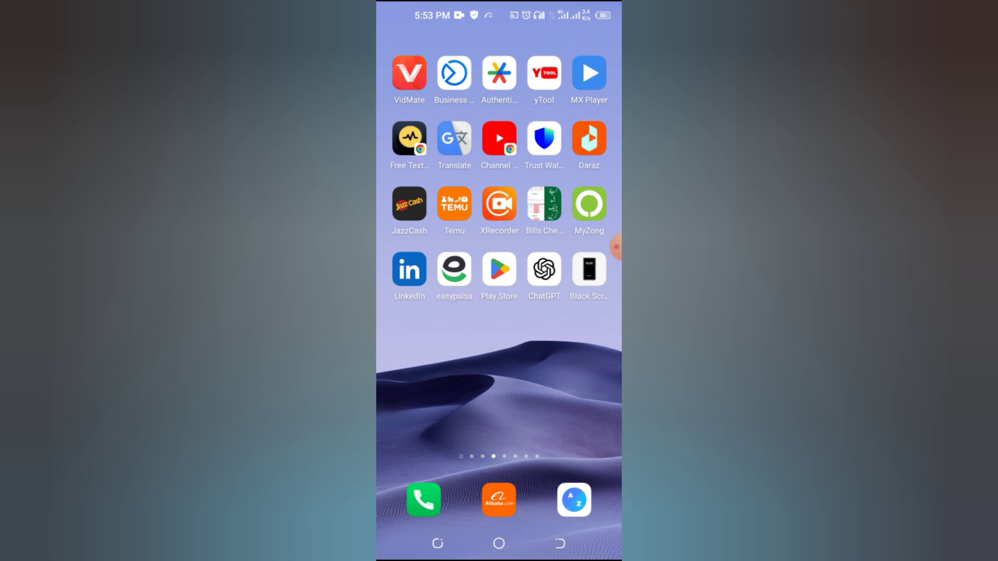
pyautogui.click(500, 269)
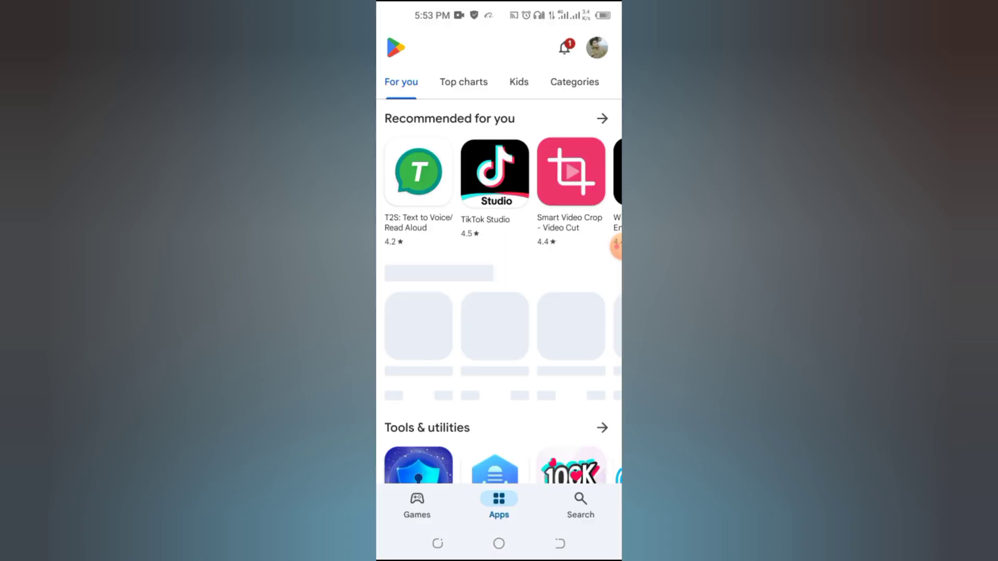
pyautogui.click(580, 503)
pyautogui.click(480, 47)
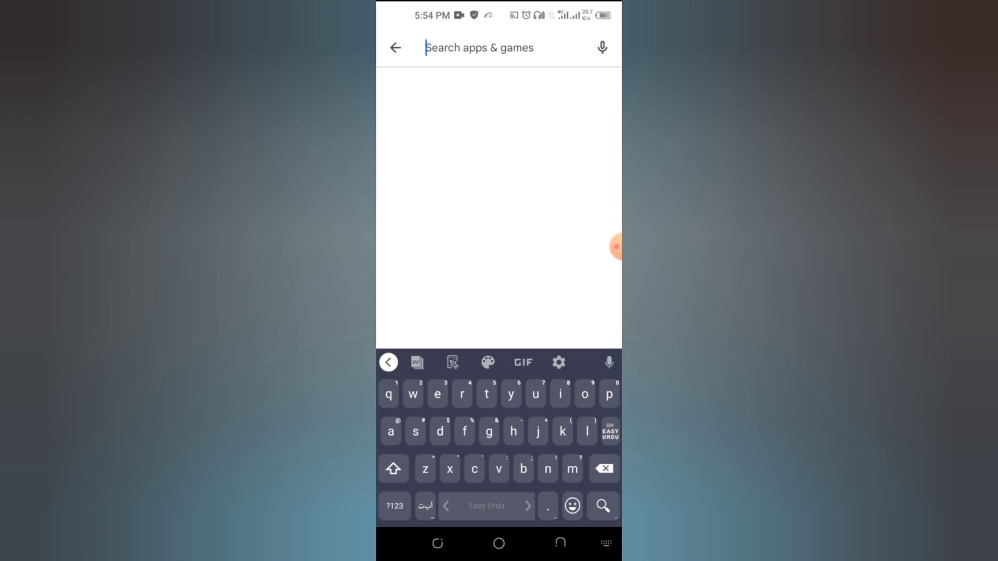
pyautogui.write('ins')
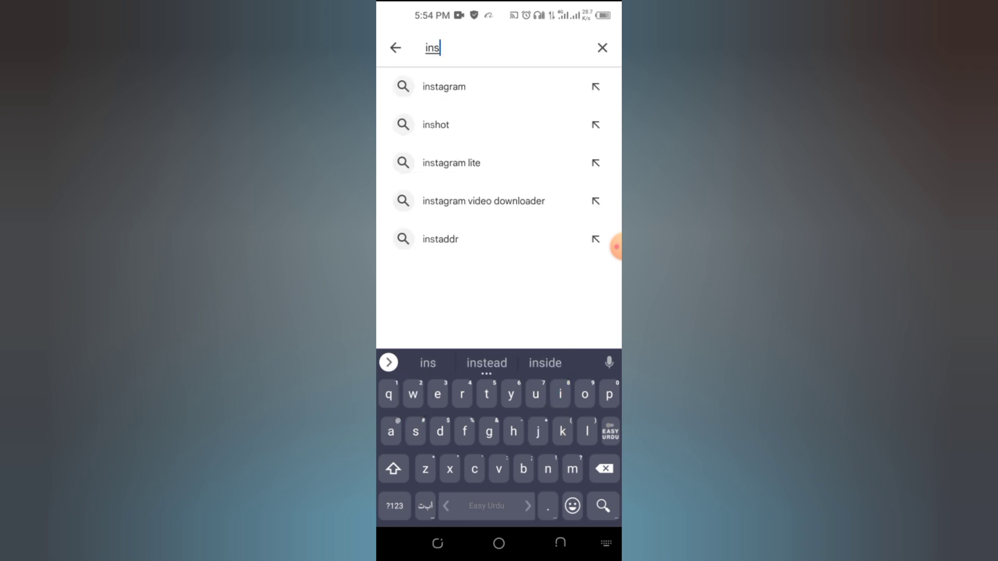
pyautogui.click(444, 86)
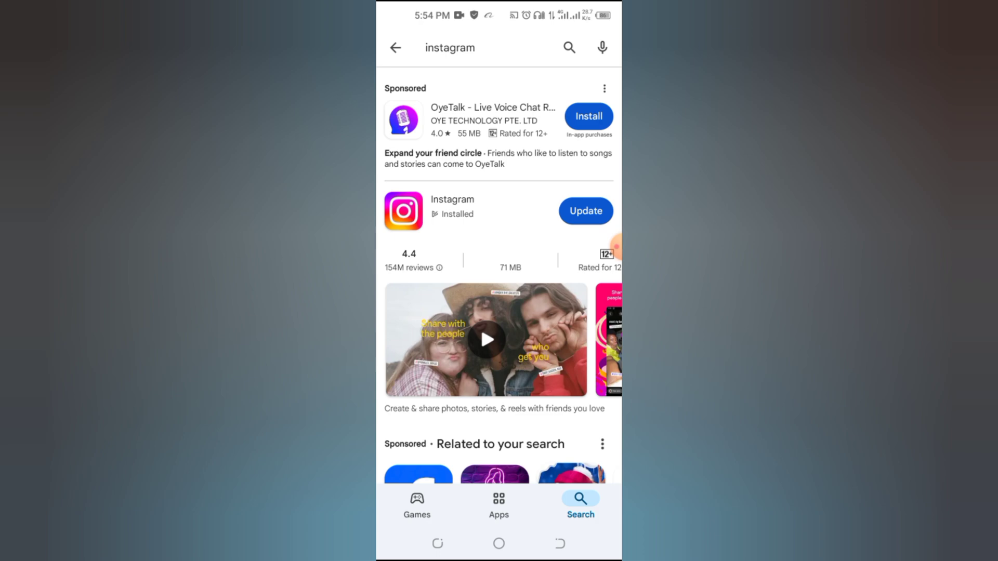
pyautogui.click(453, 207)
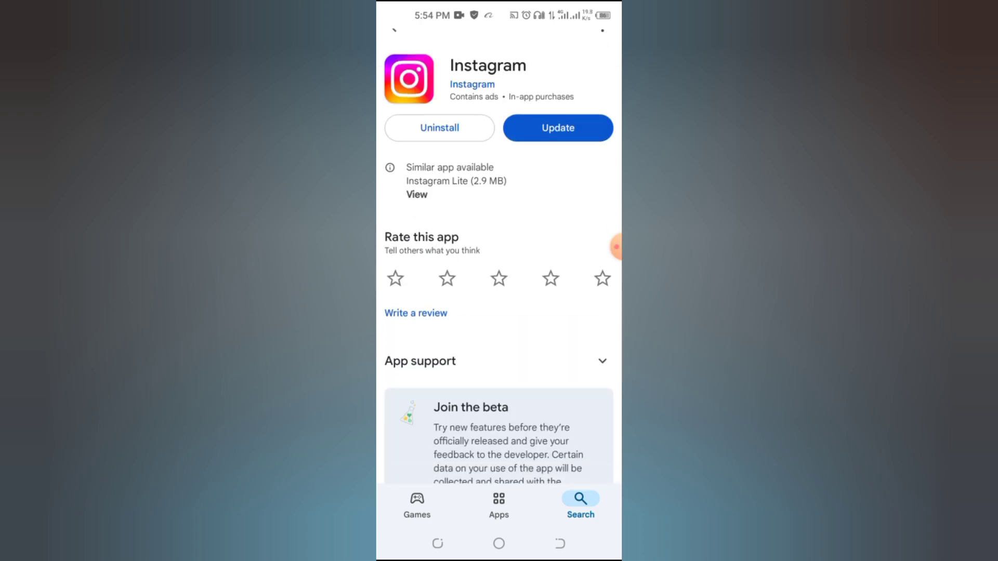
# - Start the Instagram update, then cancel the pending update
pyautogui.moveTo(616, 247); pyautogui.dragTo(539, 186)
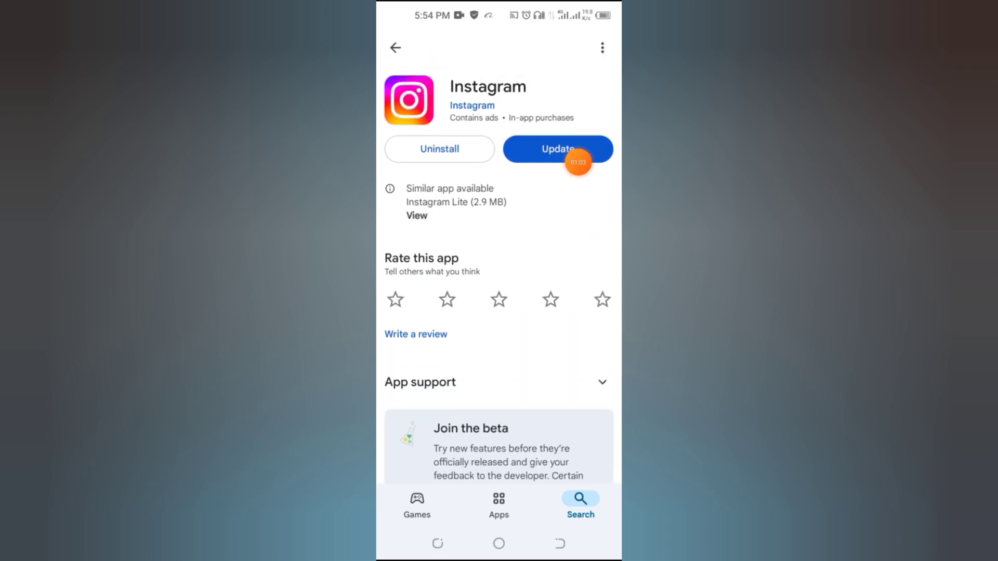
pyautogui.click(559, 149)
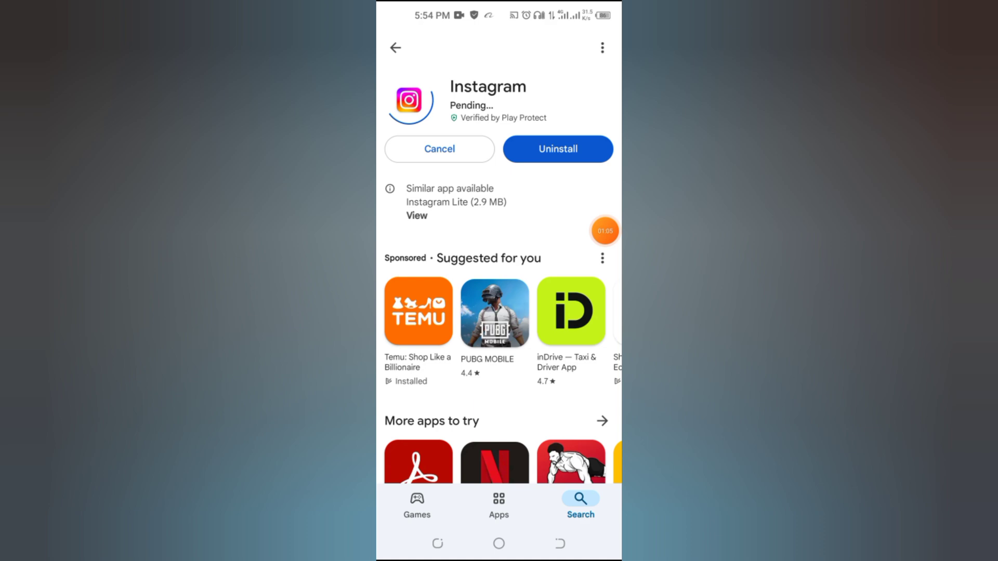
pyautogui.click(438, 149)
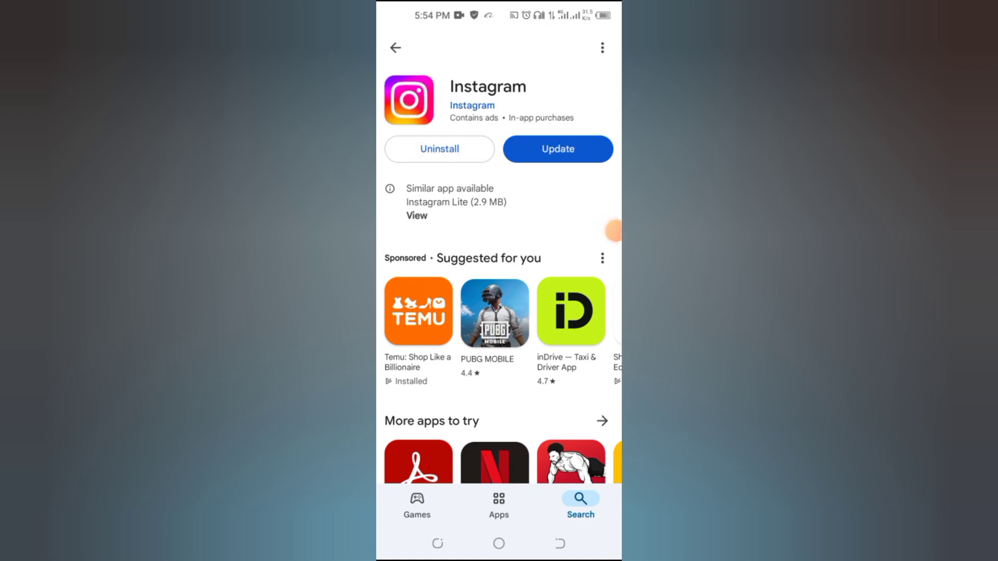
pyautogui.moveTo(613, 231)
pyautogui.mouseDown()
pyautogui.moveTo(578, 147)
pyautogui.moveTo(571, 165)
pyautogui.moveTo(577, 198)
pyautogui.moveTo(597, 145)
pyautogui.moveTo(596, 196)
pyautogui.moveTo(605, 163)
pyautogui.mouseUp()
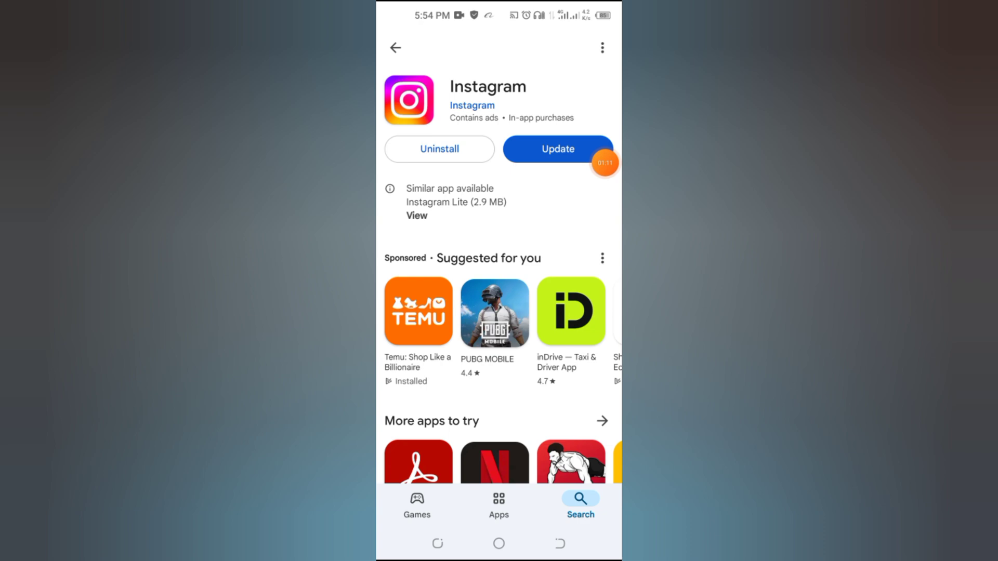
# - Return to the home screen, find the Instagram icon and launch it
pyautogui.click(499, 543)
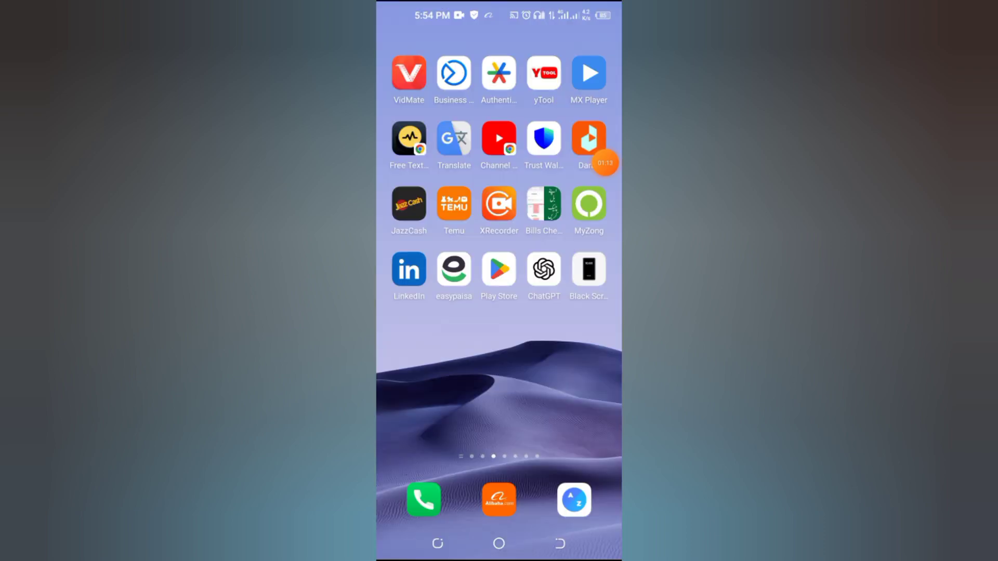
pyautogui.moveTo(577, 312); pyautogui.dragTo(421, 312)
pyautogui.moveTo(577, 312); pyautogui.dragTo(421, 312)
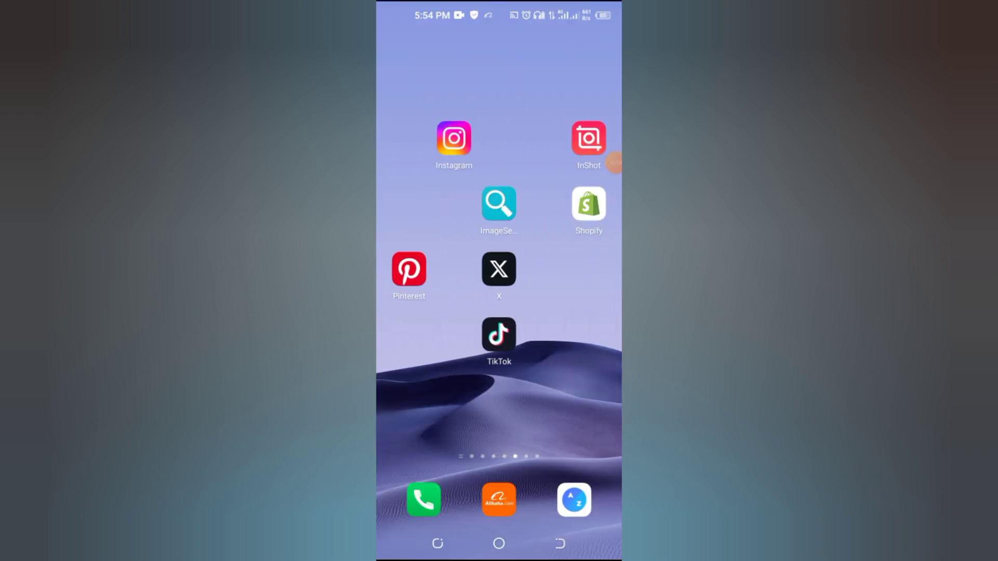
pyautogui.click(452, 139)
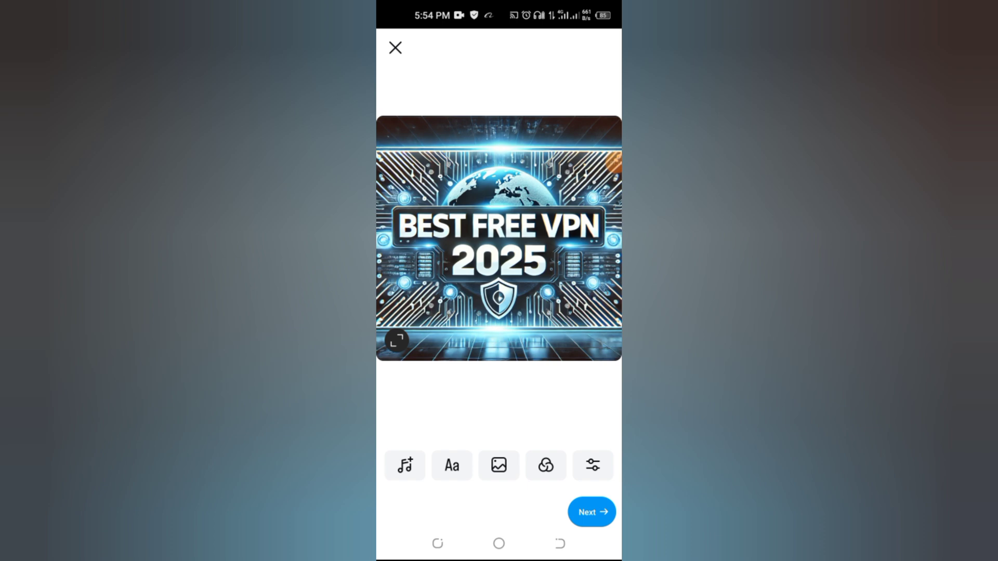
# - Close the post editor and gallery back to the profile, then show the recent apps
pyautogui.click(560, 544)
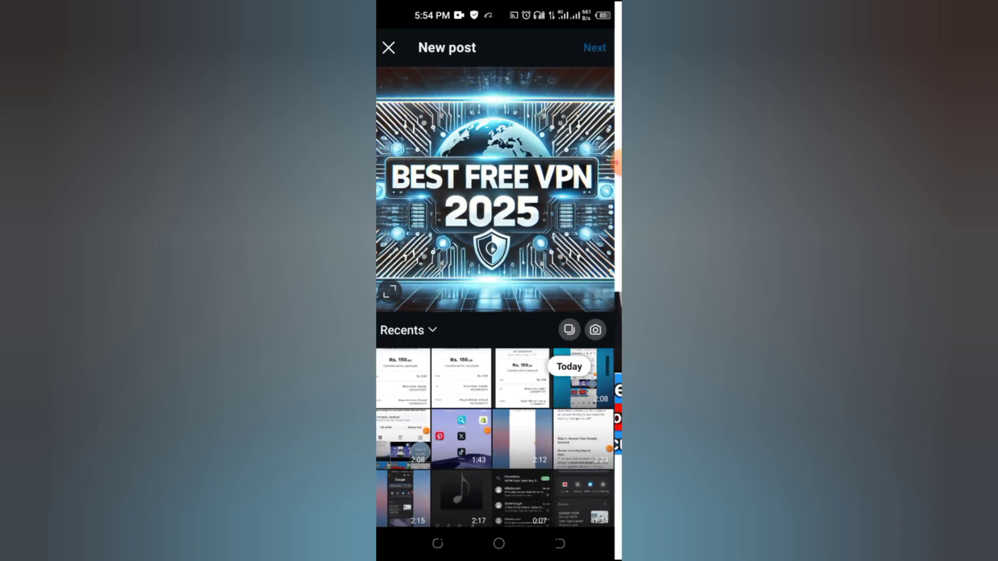
pyautogui.click(560, 543)
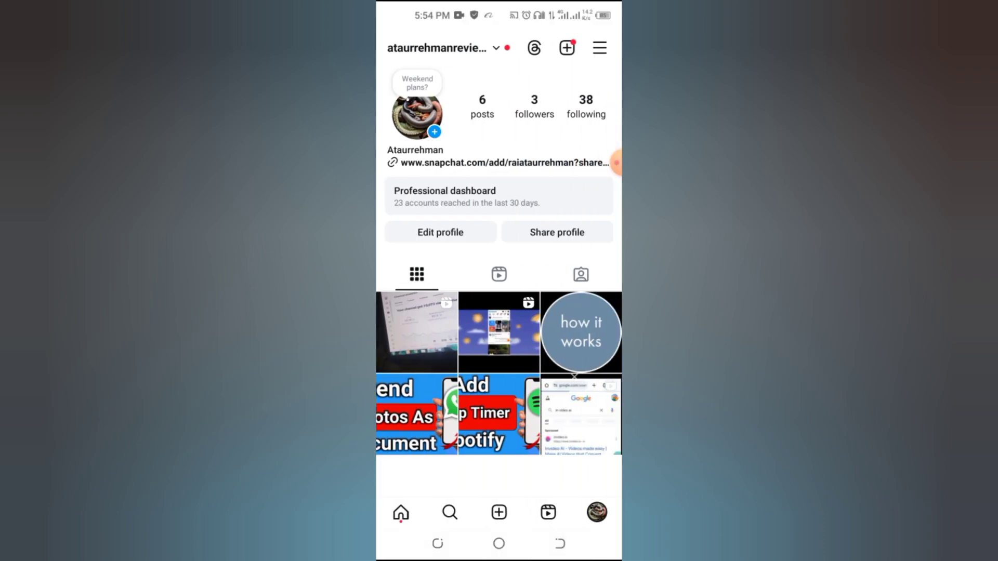
pyautogui.click(438, 544)
pyautogui.moveTo(436, 273); pyautogui.dragTo(594, 273)
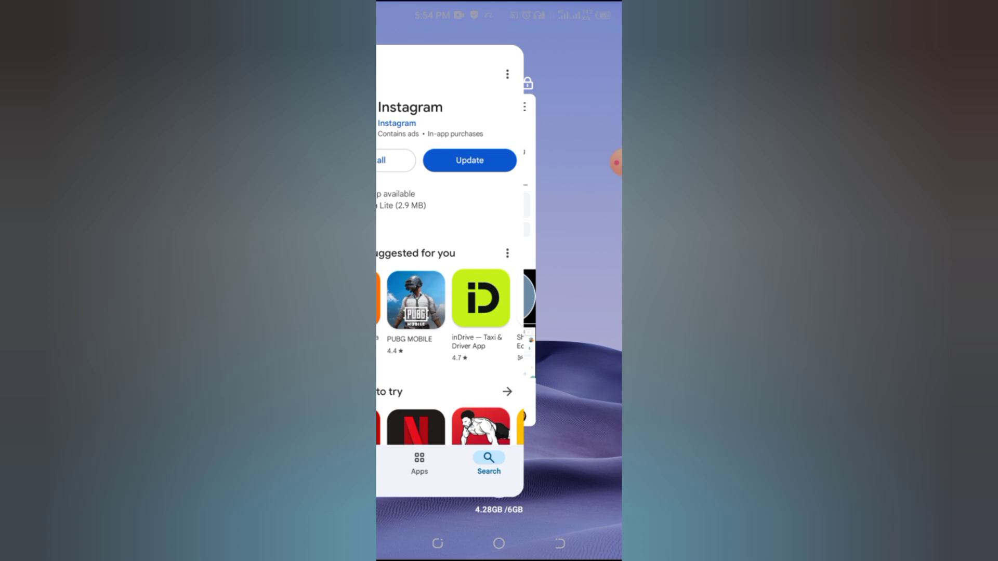
# - Reopen the Play Store, search for vpn and open the SuperVPN Fast VPN Client page
pyautogui.click(453, 273)
pyautogui.click(561, 544)
pyautogui.click(449, 47)
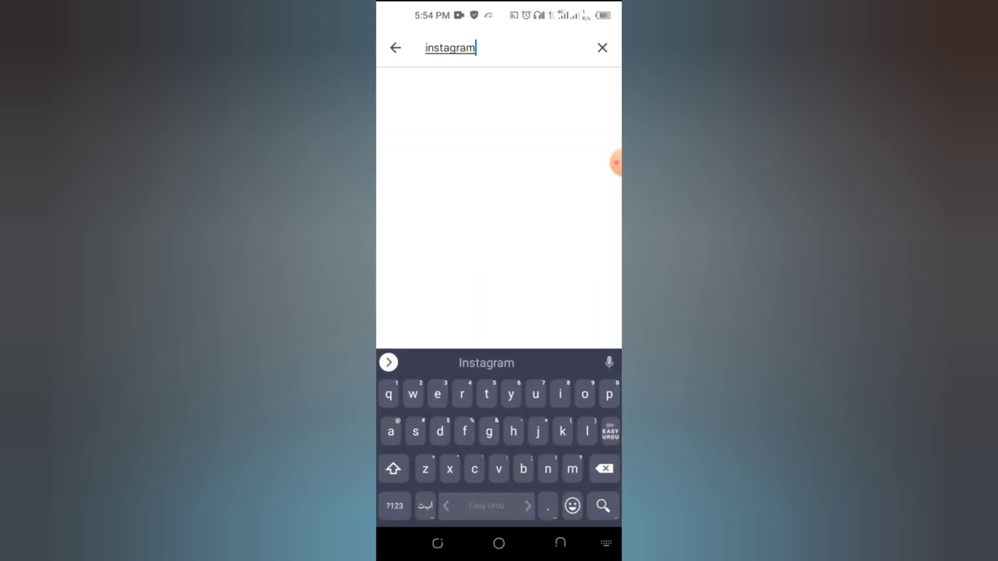
pyautogui.click(602, 47)
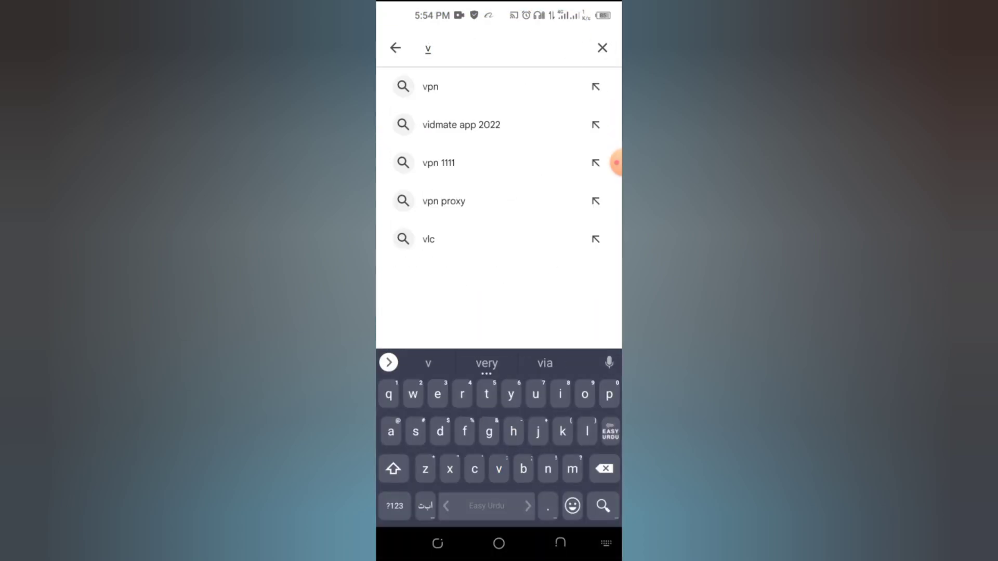
pyautogui.click(430, 87)
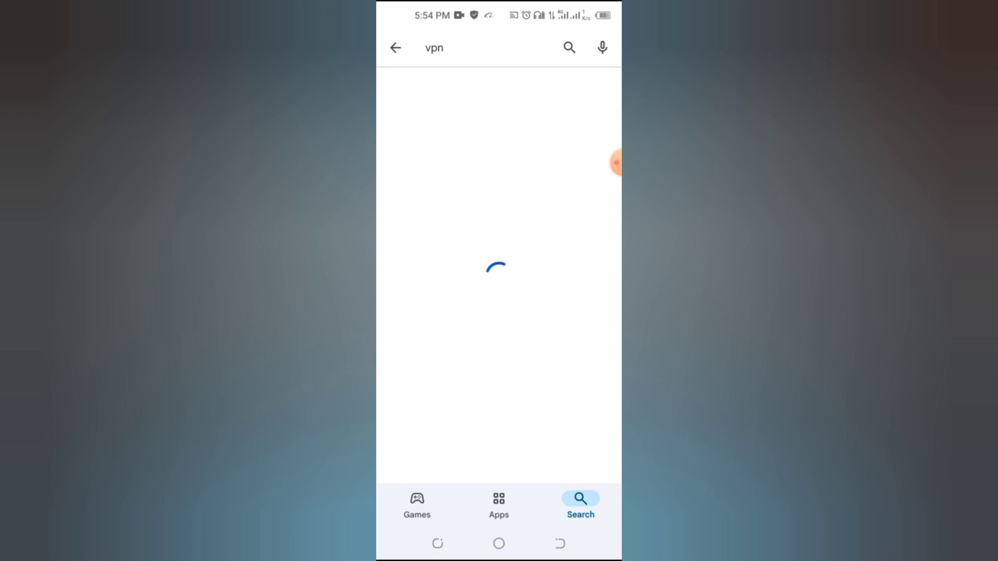
pyautogui.click(487, 461)
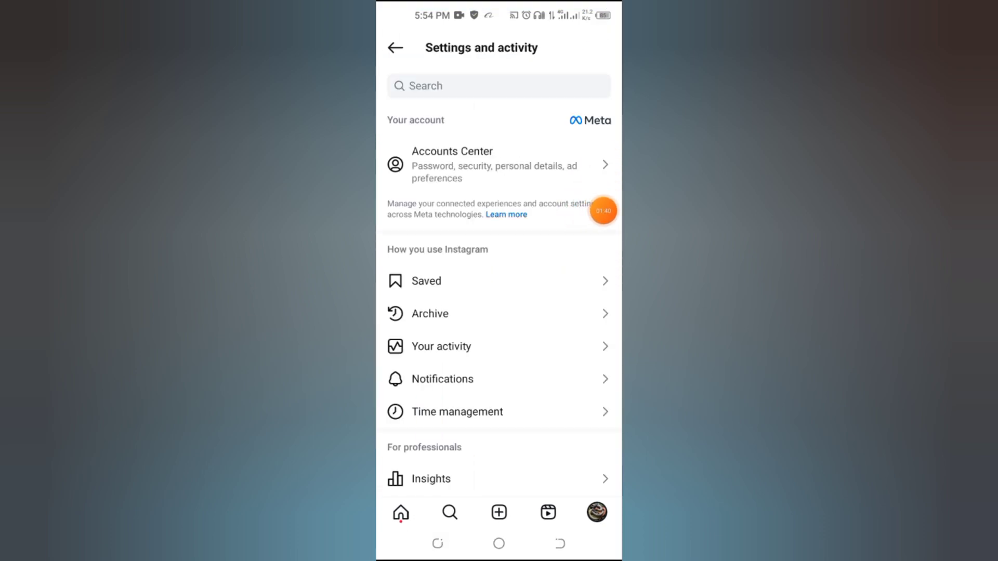
pyautogui.scroll(-5, 499, 312)
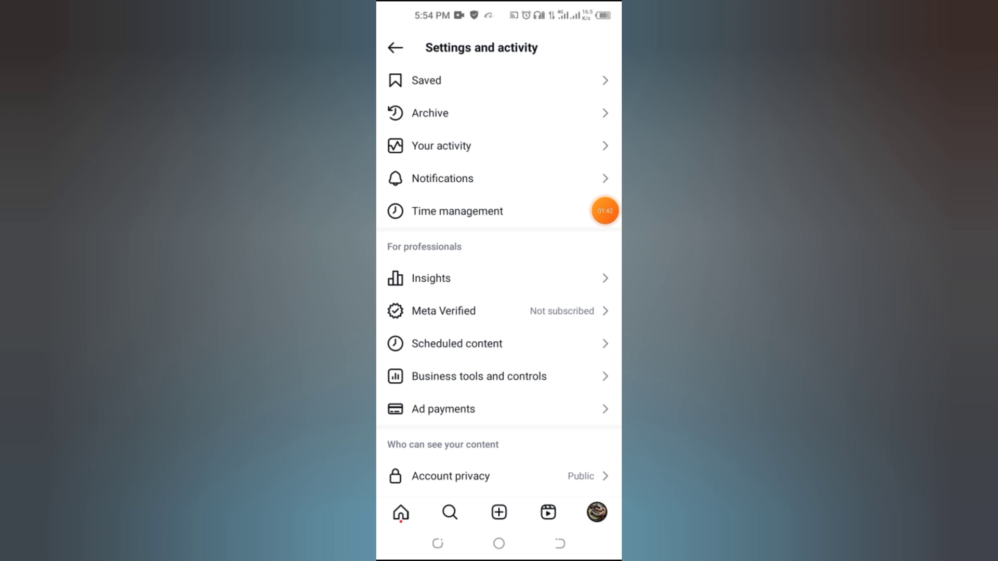
pyautogui.scroll(3, 500, 313)
pyautogui.scroll(-3, 500, 280)
pyautogui.scroll(5, 500, 280)
pyautogui.scroll(-1, 499, 281)
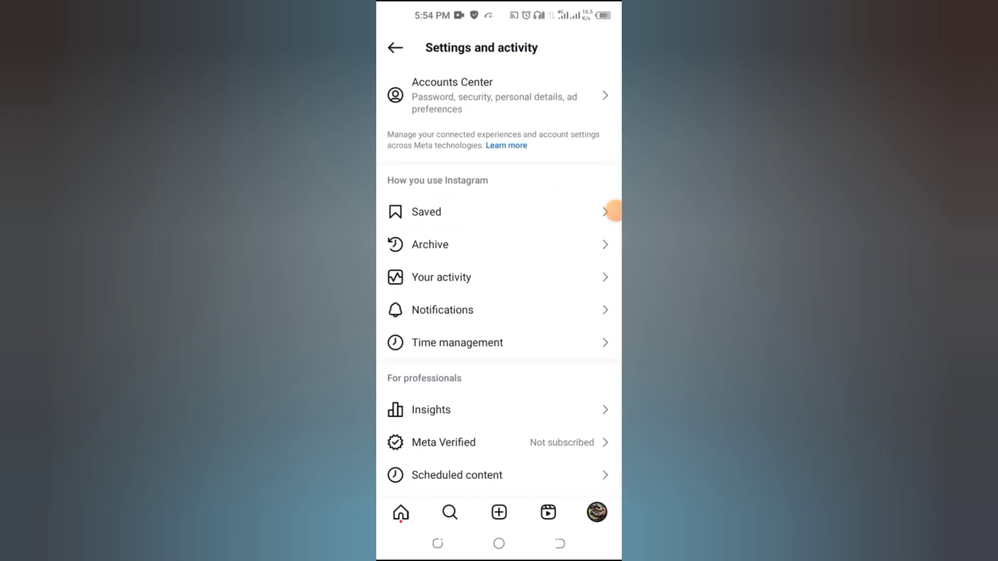
pyautogui.scroll(2, 499, 281)
# - Open Instagram's Settings and activity page and enter Accounts Center
pyautogui.click(396, 48)
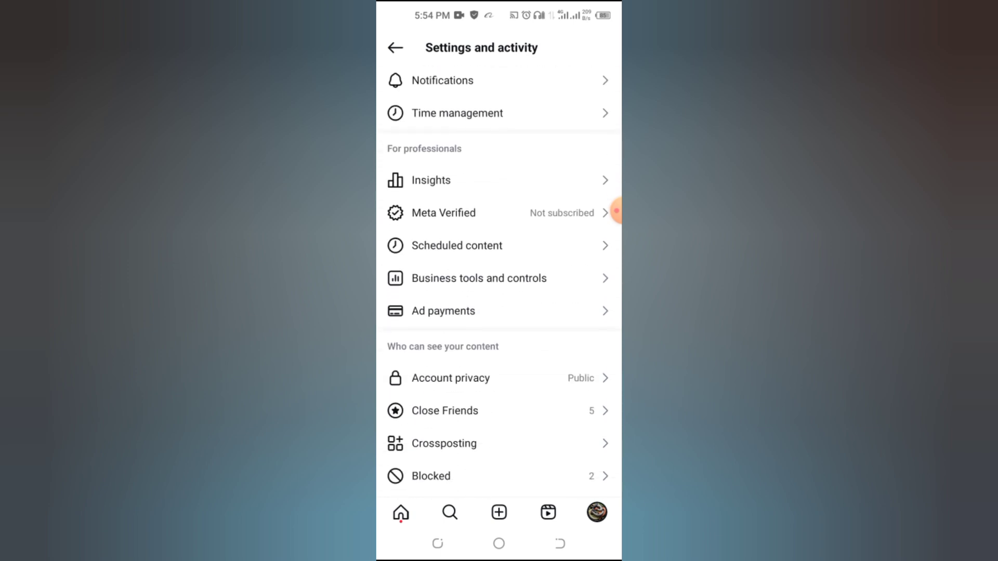
pyautogui.scroll(-1, 500, 281)
pyautogui.scroll(1, 499, 281)
pyautogui.scroll(4, 499, 281)
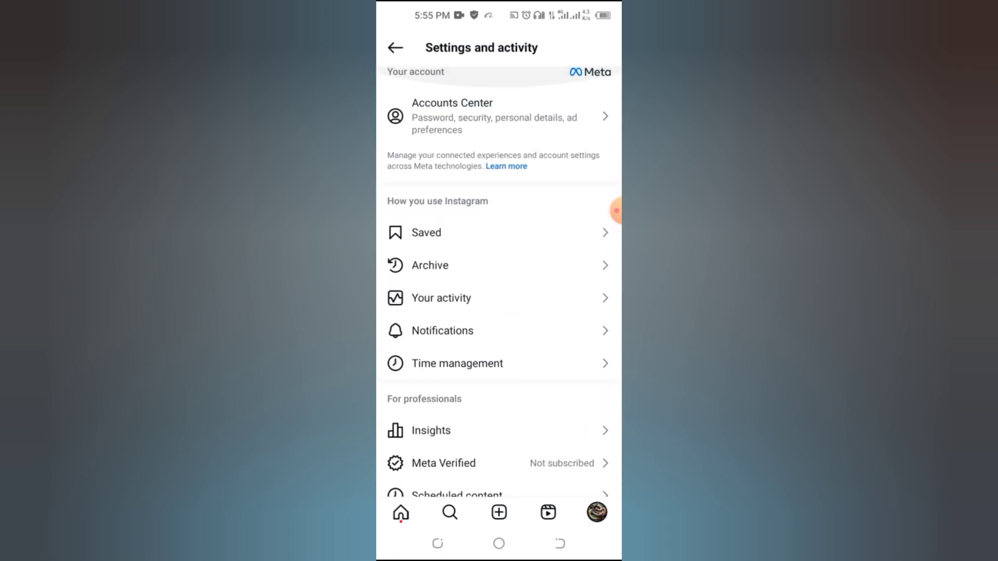
pyautogui.scroll(1, 499, 281)
pyautogui.click(457, 152)
pyautogui.scroll(-3, 500, 281)
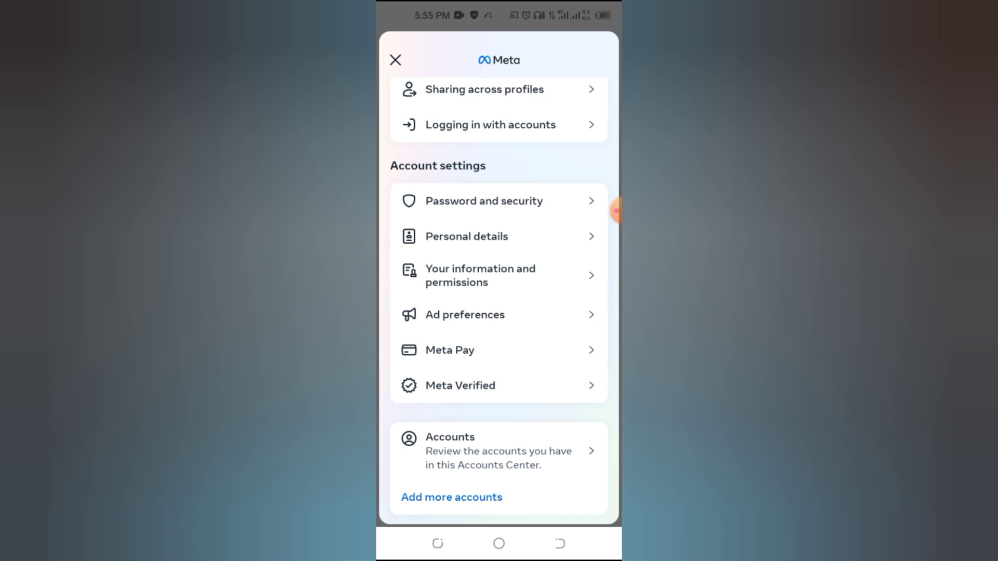
# - Review the linked accounts list, then back out of Accounts Center to the profile
pyautogui.click(483, 200)
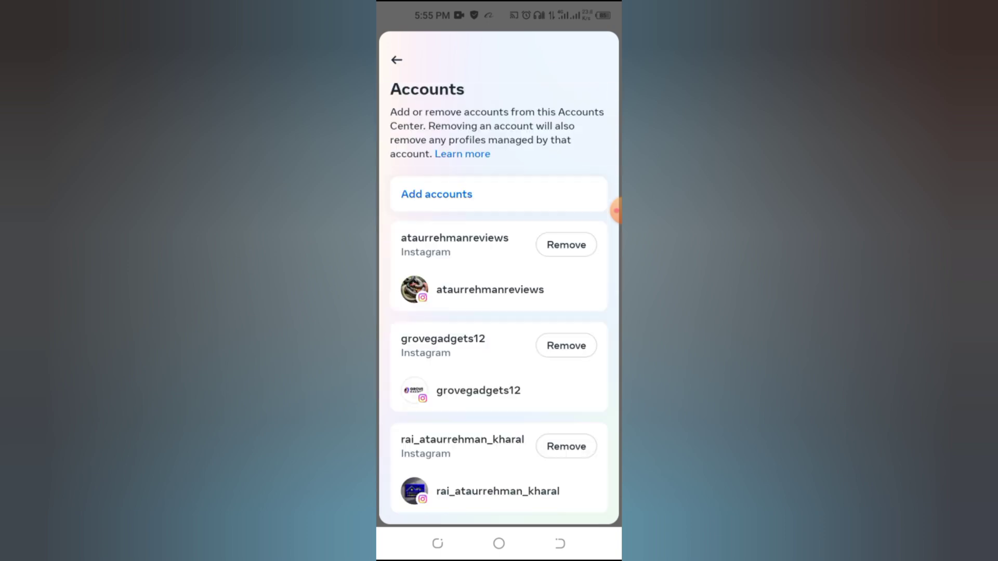
pyautogui.scroll(-3, 499, 297)
pyautogui.click(560, 544)
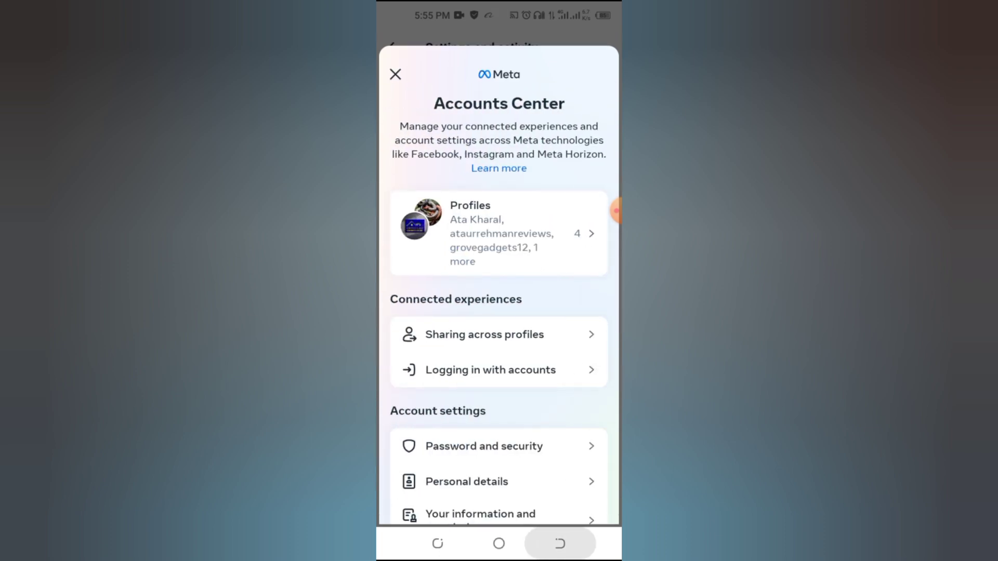
pyautogui.click(560, 544)
pyautogui.click(560, 543)
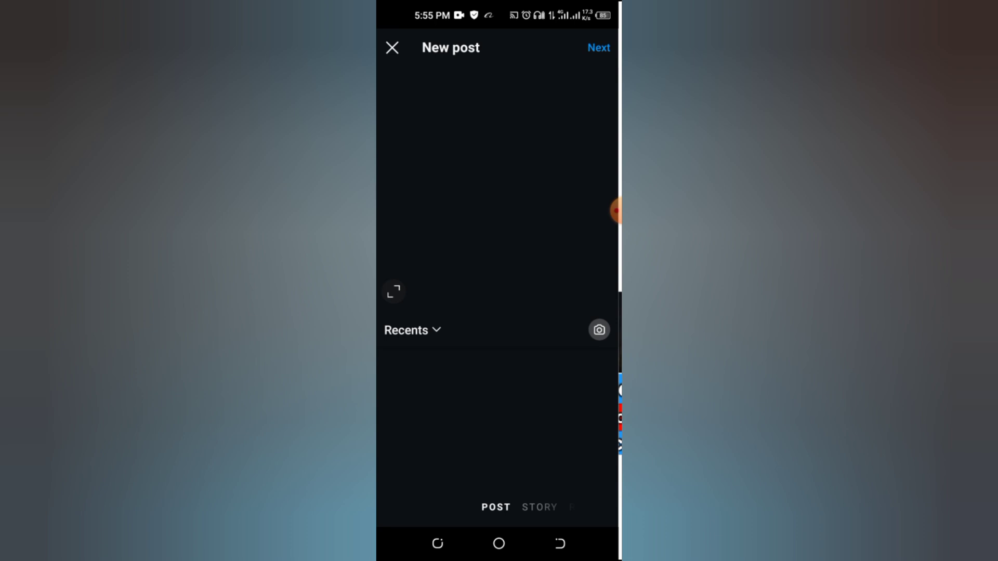
# - From Instagram's app info in Android Settings, clear its cached data under storage
pyautogui.click(500, 544)
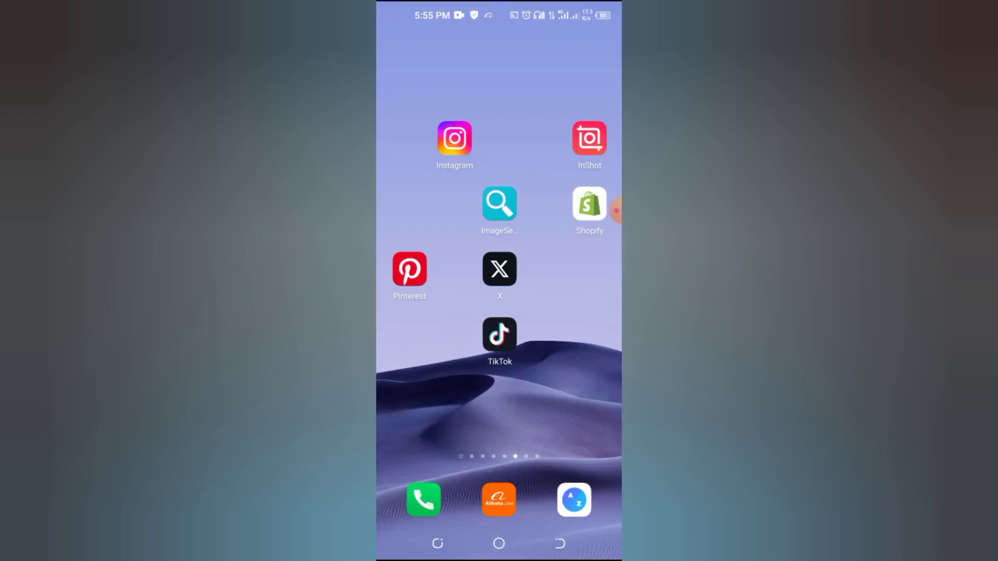
pyautogui.click(454, 139)
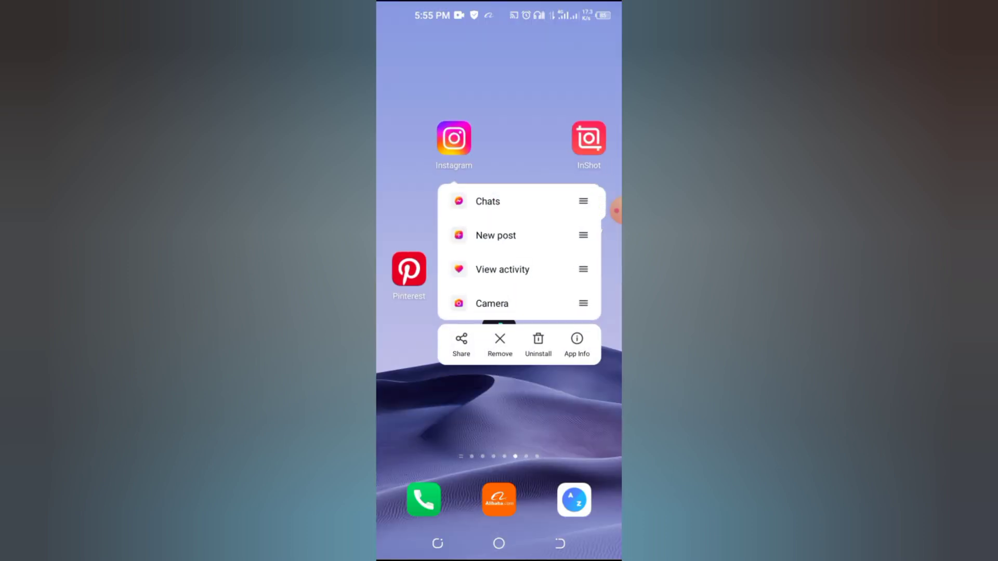
pyautogui.click(577, 344)
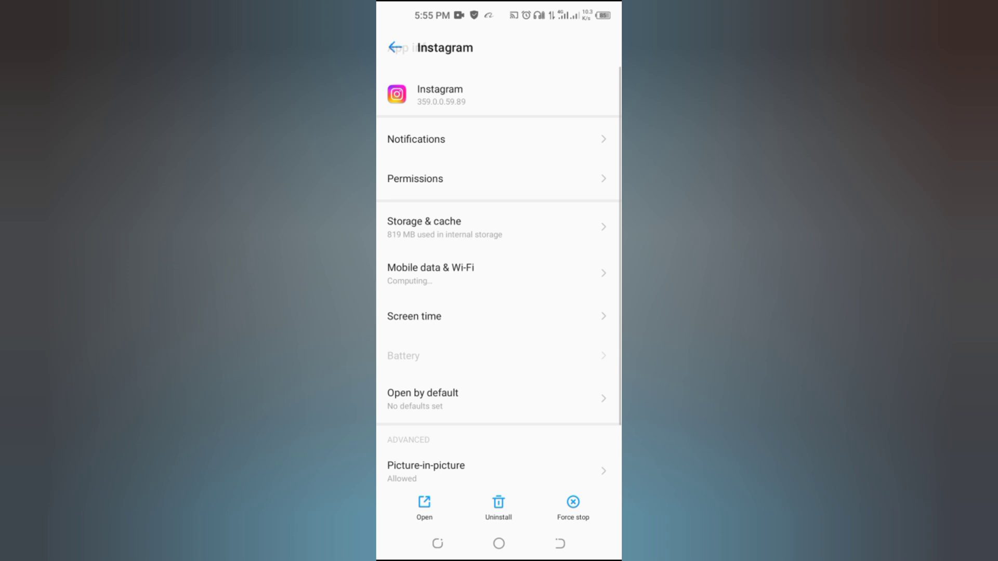
pyautogui.click(437, 232)
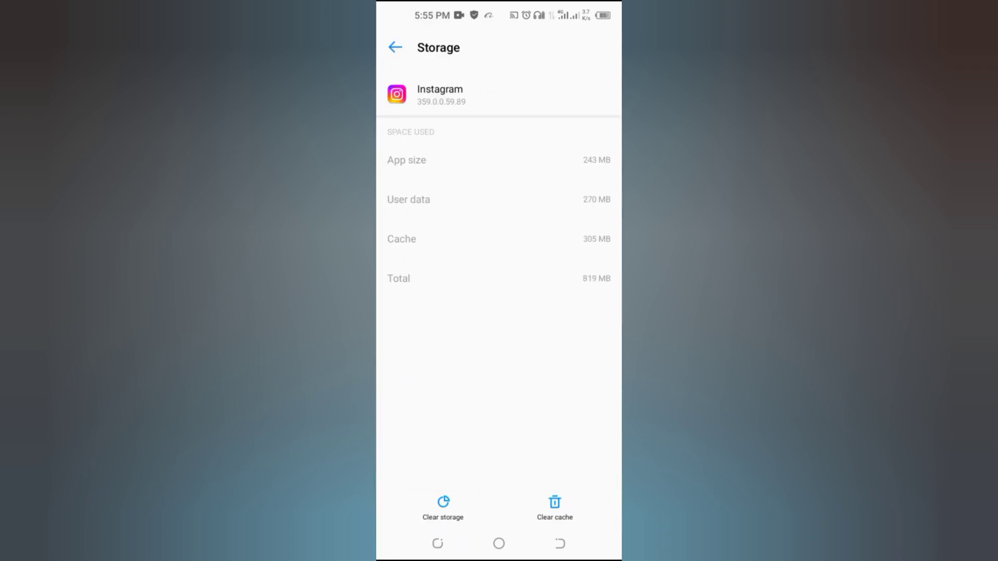
pyautogui.click(554, 509)
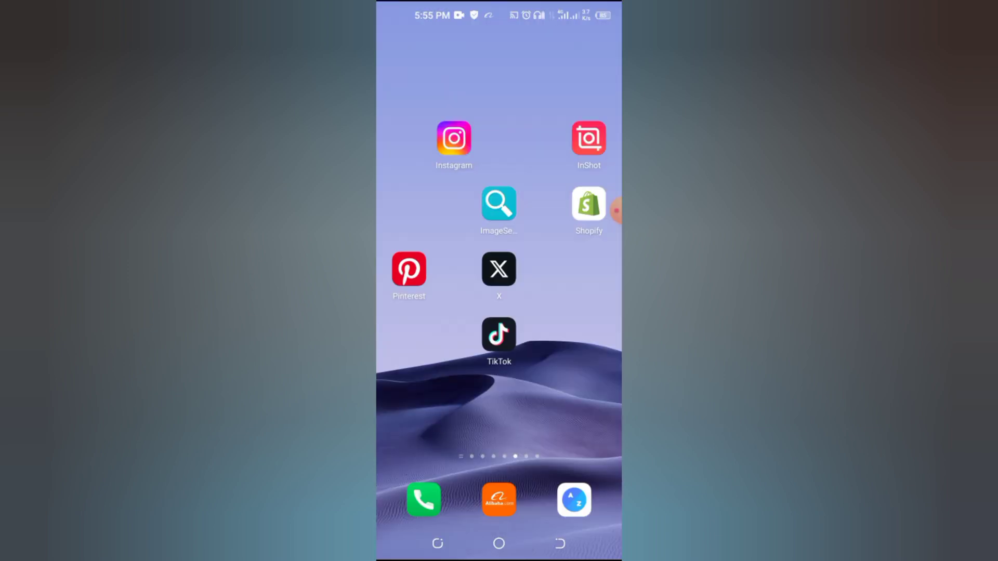
# - Make a new post with the Mastery image, check the music picker in the editor, then back out
pyautogui.click(454, 139)
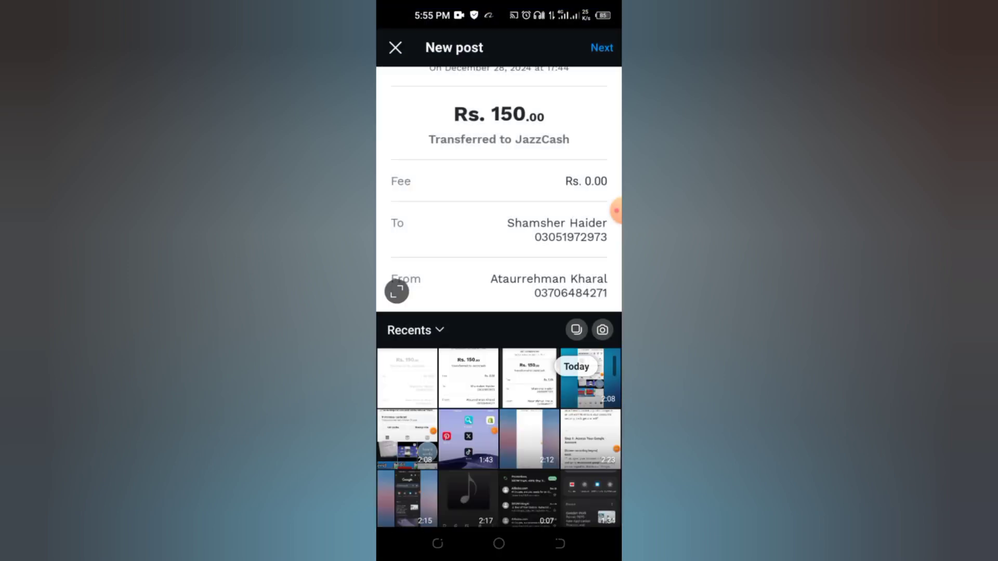
pyautogui.scroll(-10, 500, 312)
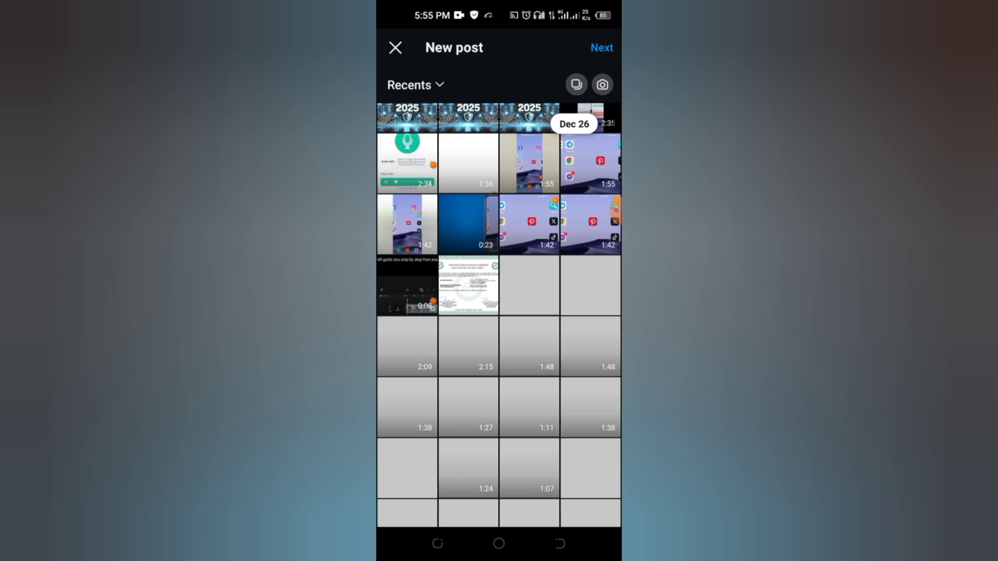
pyautogui.scroll(2, 499, 316)
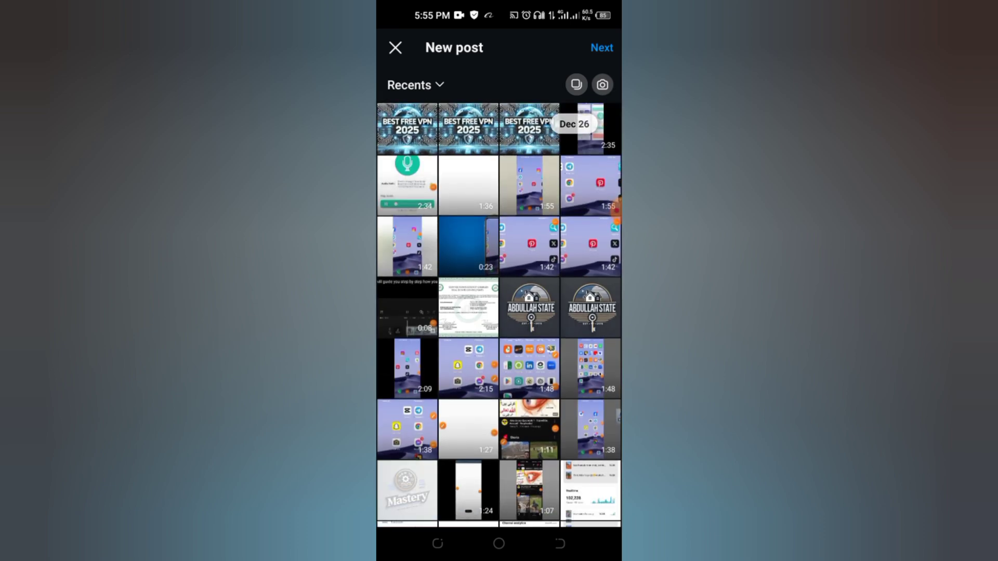
pyautogui.click(408, 490)
pyautogui.click(601, 47)
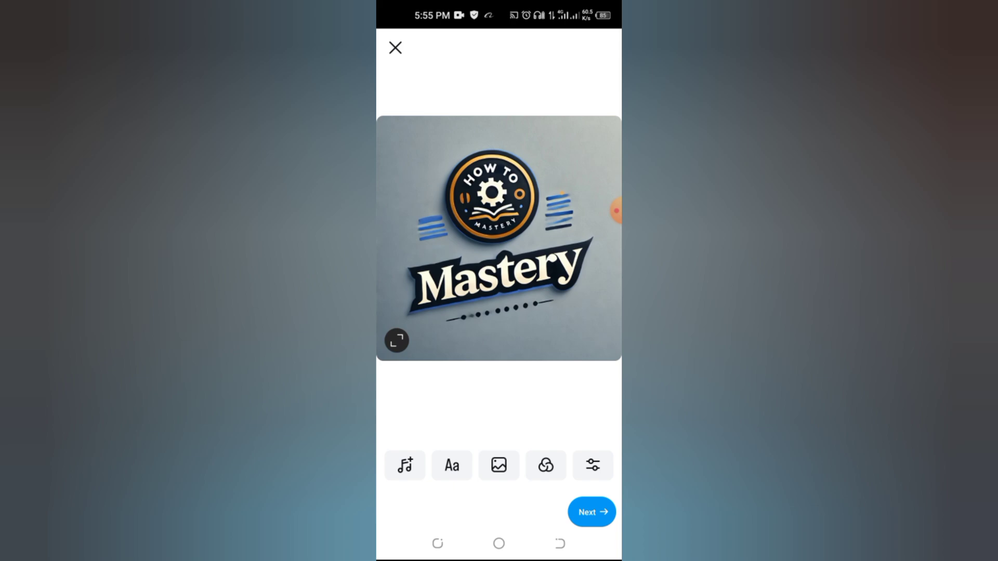
pyautogui.click(404, 465)
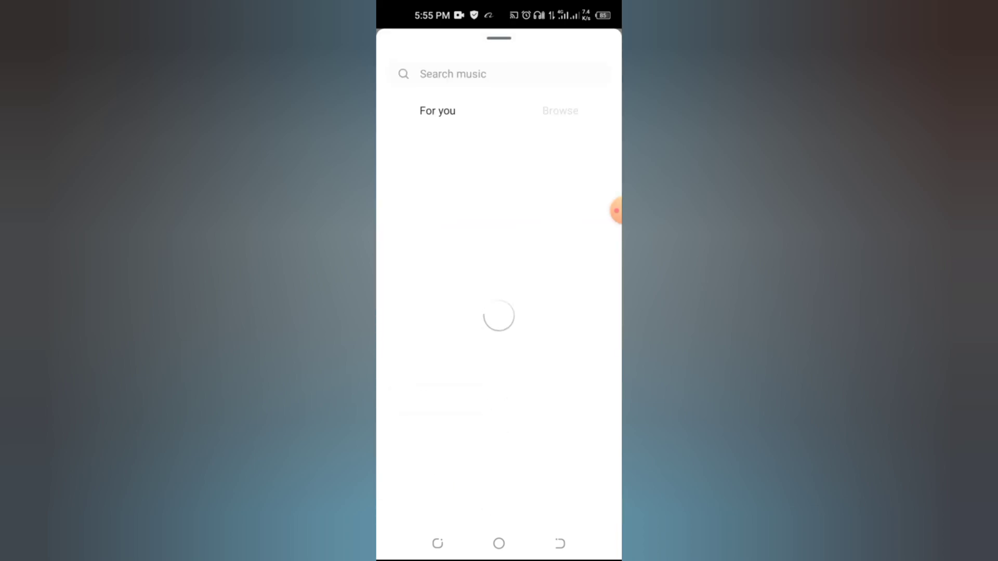
pyautogui.click(560, 544)
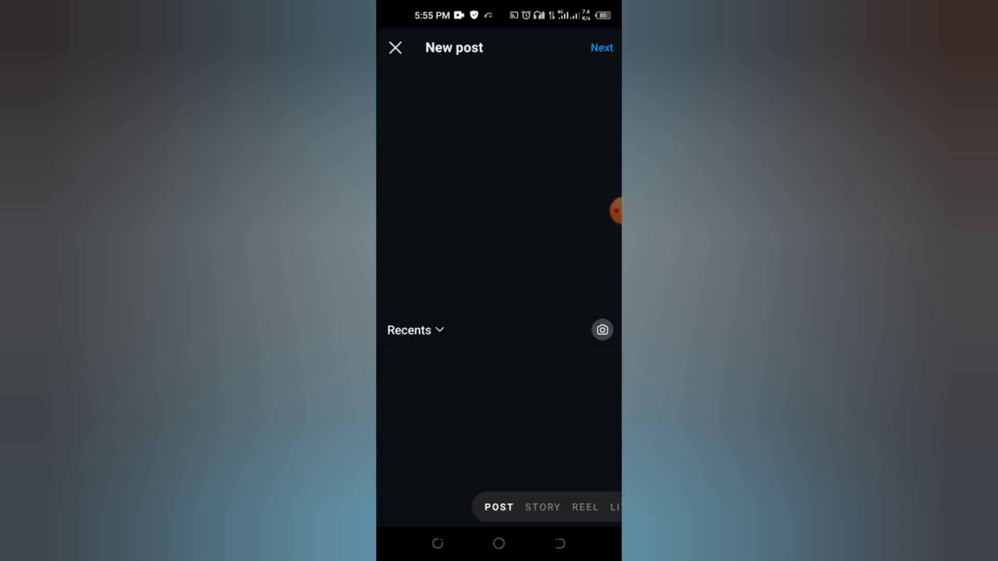
pyautogui.click(560, 544)
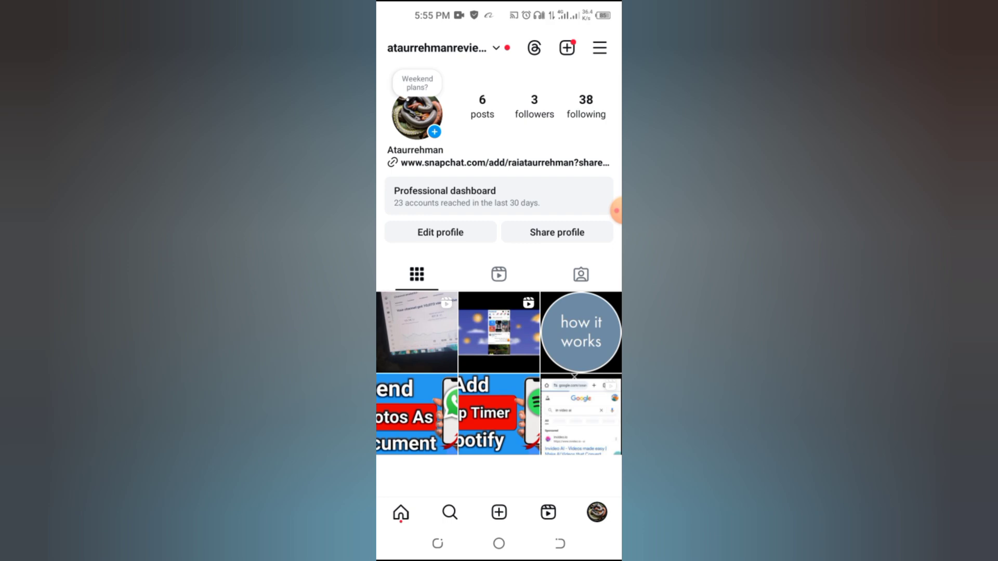
pyautogui.click(445, 196)
pyautogui.scroll(-3, 499, 281)
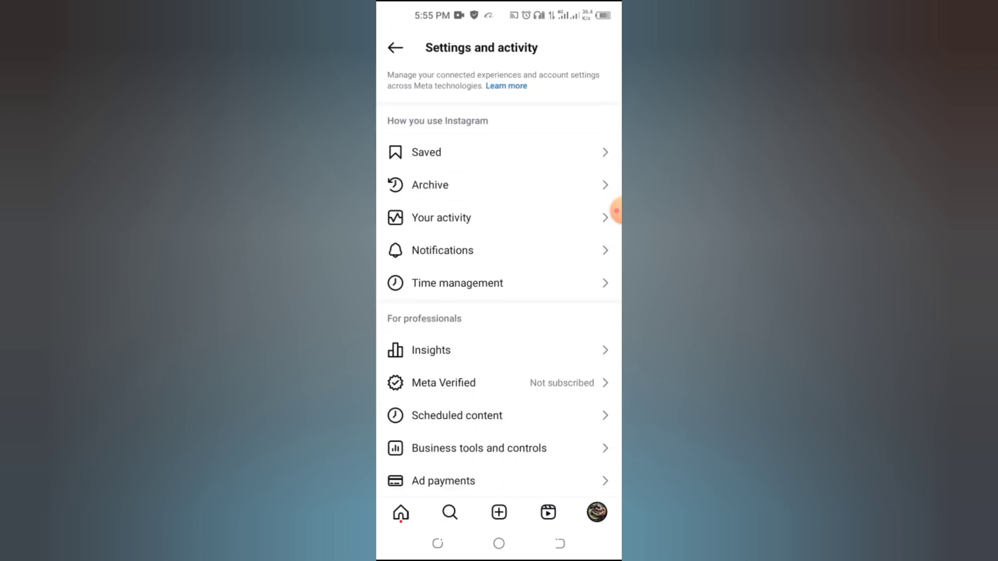
pyautogui.scroll(-5, 499, 281)
pyautogui.scroll(-4, 500, 281)
pyautogui.scroll(-4, 499, 281)
pyautogui.scroll(5, 500, 280)
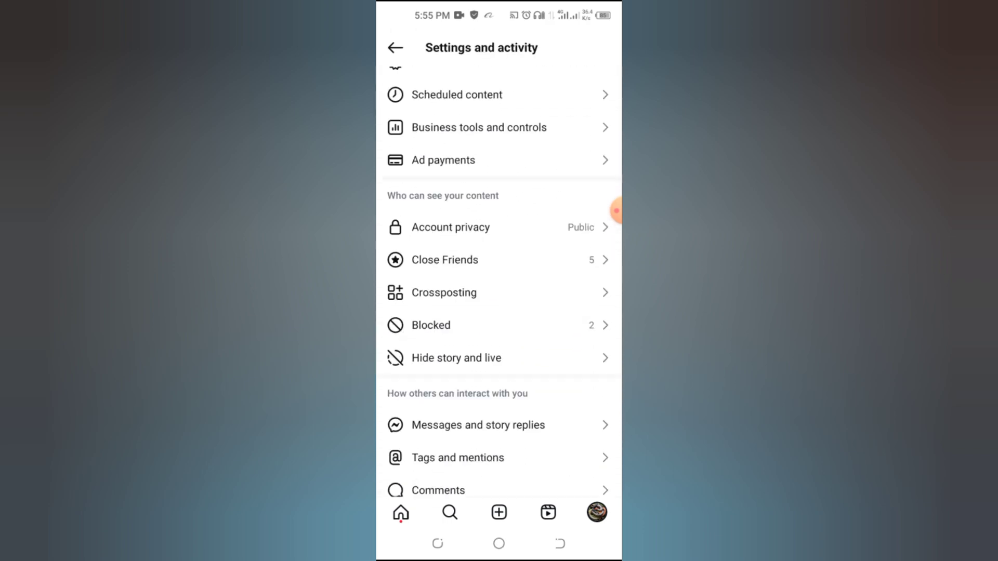
pyautogui.scroll(3, 500, 281)
pyautogui.scroll(-1, 499, 281)
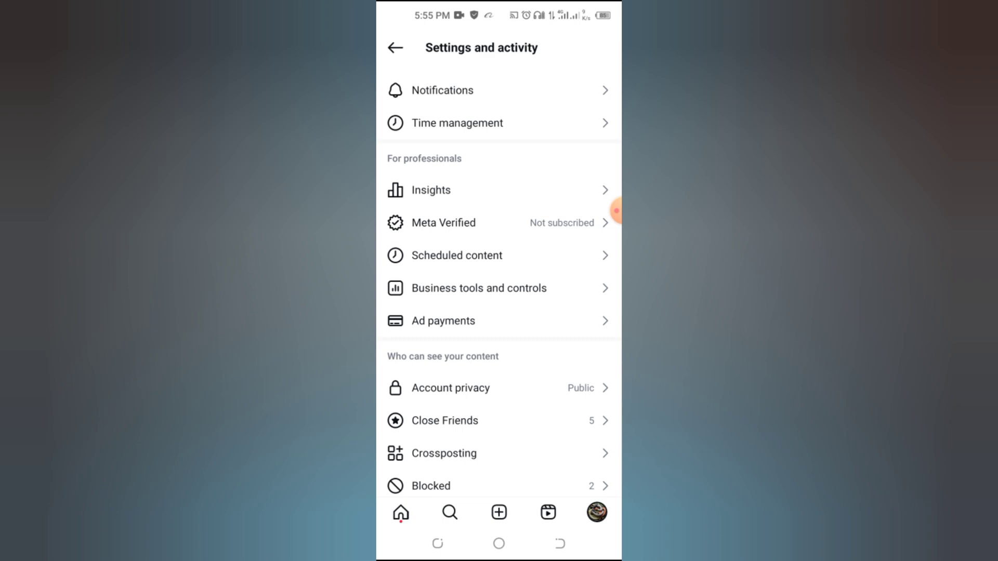
pyautogui.click(479, 288)
pyautogui.press('Escape')
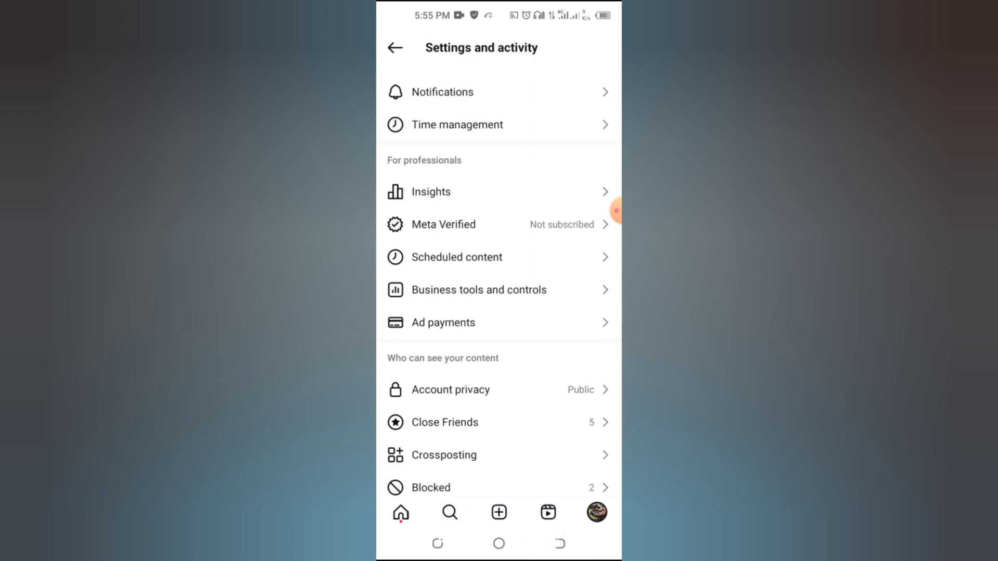
pyautogui.scroll(4, 499, 281)
pyautogui.scroll(-1, 500, 281)
pyautogui.scroll(-1, 499, 281)
pyautogui.scroll(-2, 499, 281)
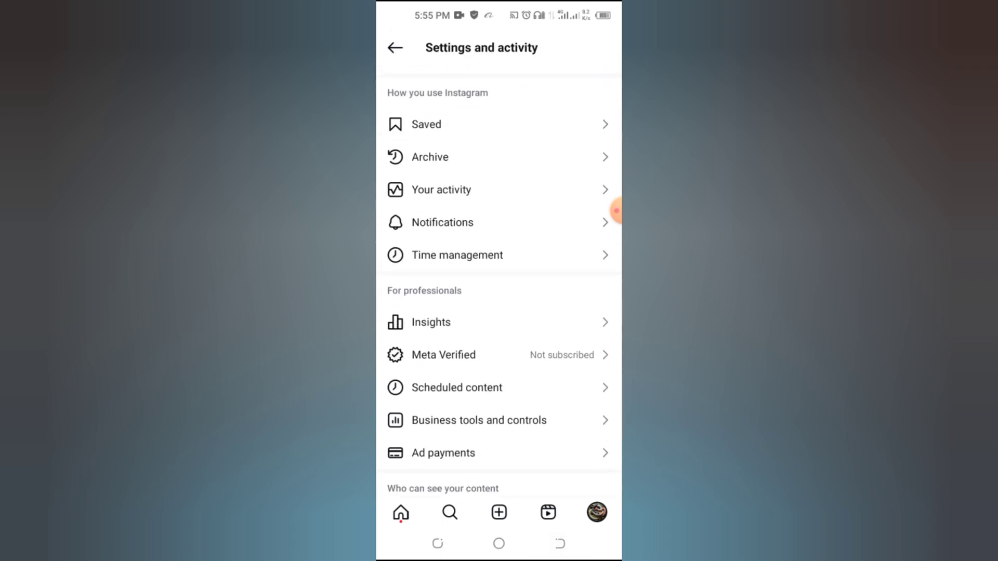
pyautogui.scroll(-2, 499, 281)
pyautogui.scroll(-3, 499, 280)
pyautogui.scroll(-2, 500, 281)
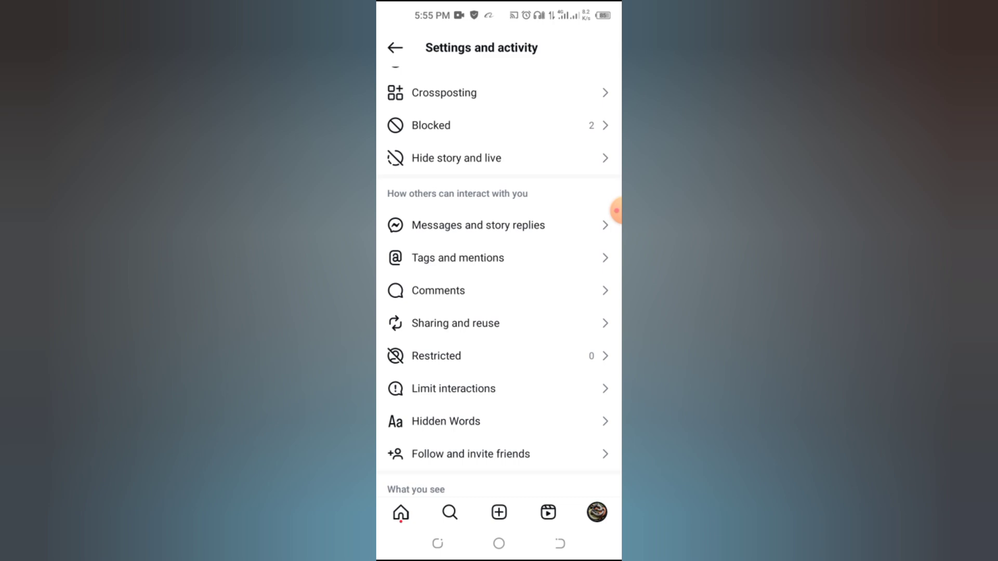
pyautogui.scroll(-4, 499, 281)
pyautogui.scroll(-2, 500, 281)
pyautogui.scroll(-4, 499, 281)
pyautogui.scroll(-2, 500, 281)
pyautogui.scroll(-1, 499, 281)
pyautogui.scroll(2, 499, 281)
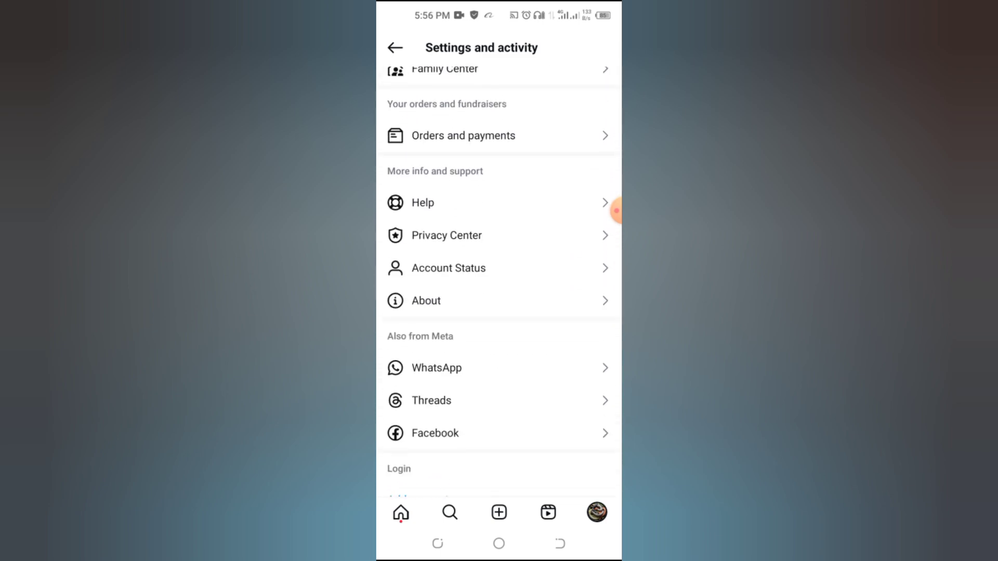
pyautogui.scroll(1, 500, 281)
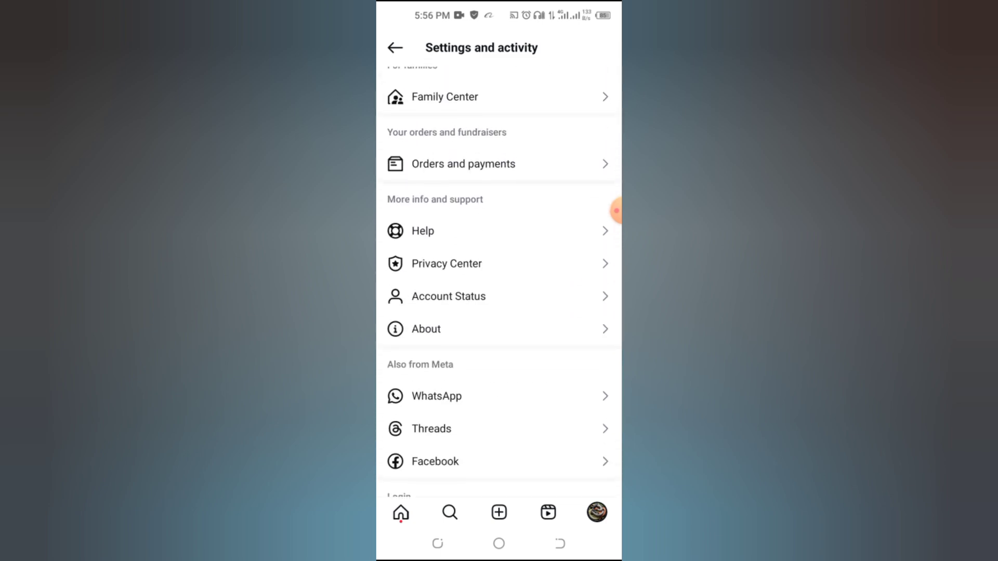
pyautogui.click(446, 264)
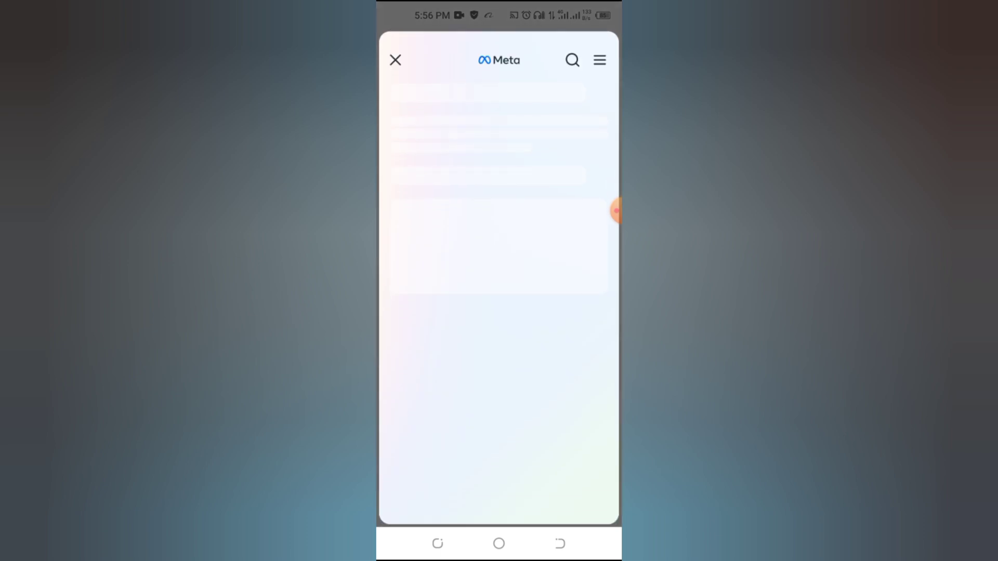
pyautogui.scroll(-10, 500, 312)
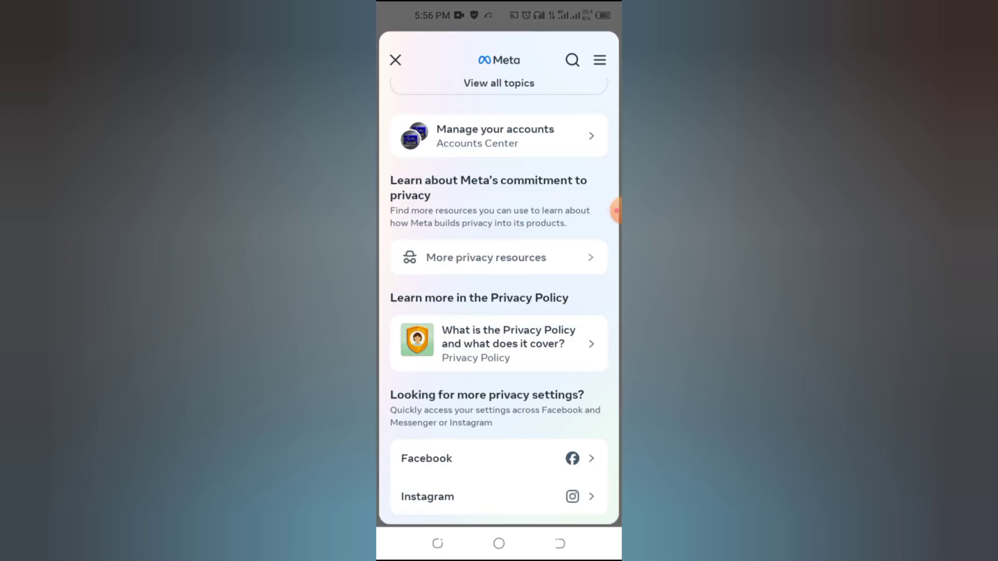
pyautogui.scroll(10, 499, 312)
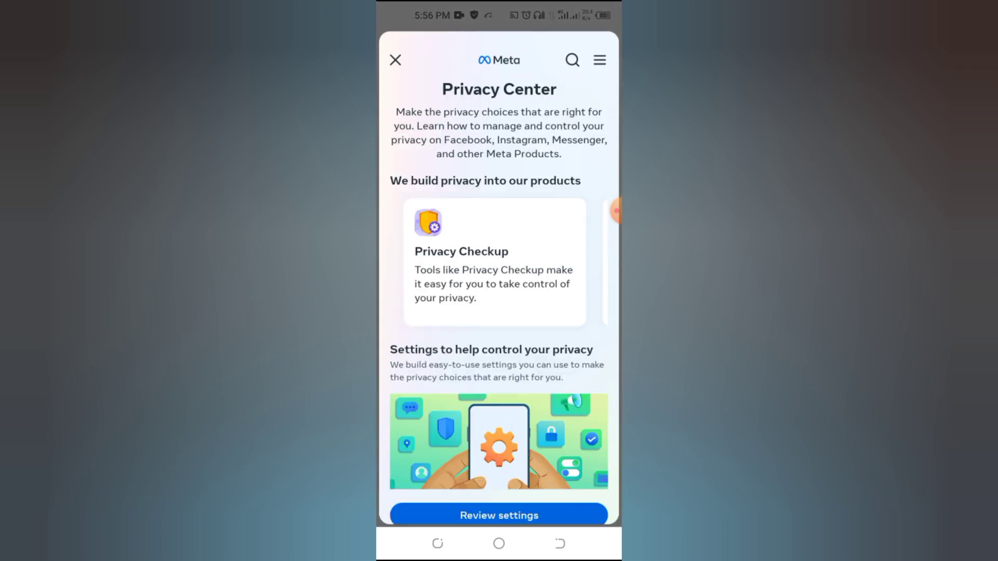
pyautogui.click(560, 543)
pyautogui.click(560, 544)
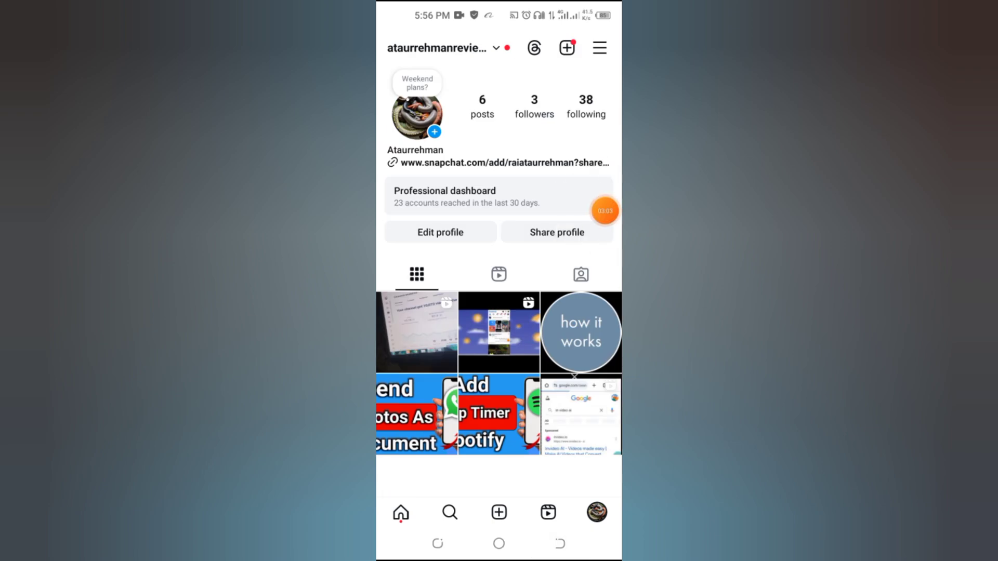
pyautogui.click(499, 513)
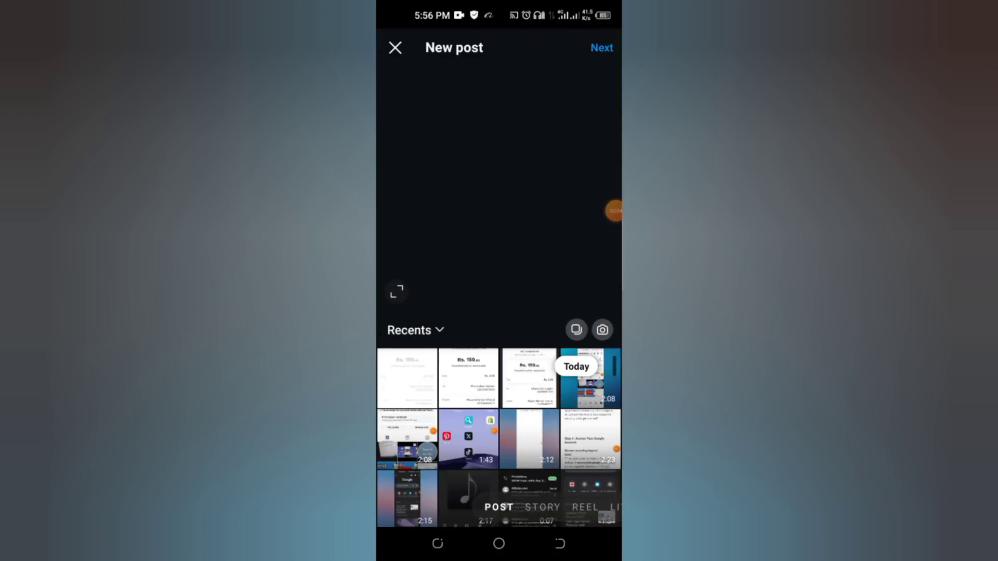
pyautogui.click(395, 48)
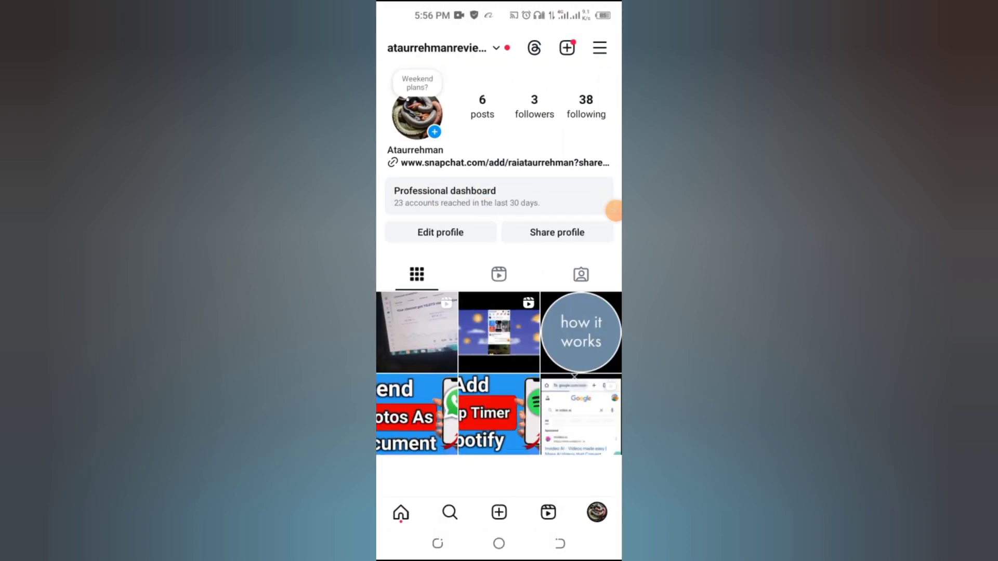
pyautogui.moveTo(605, 226); pyautogui.dragTo(606, 325)
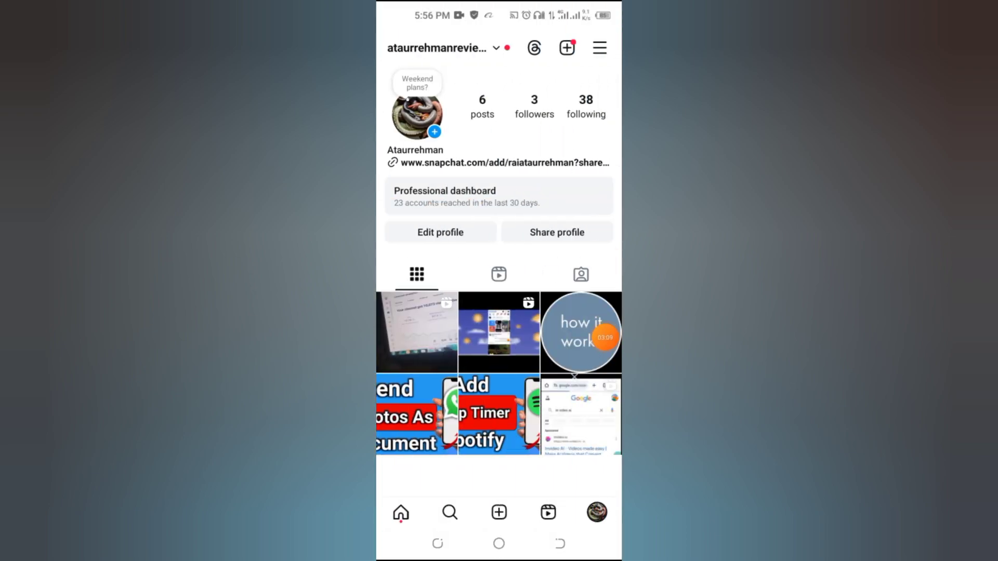
pyautogui.click(605, 337)
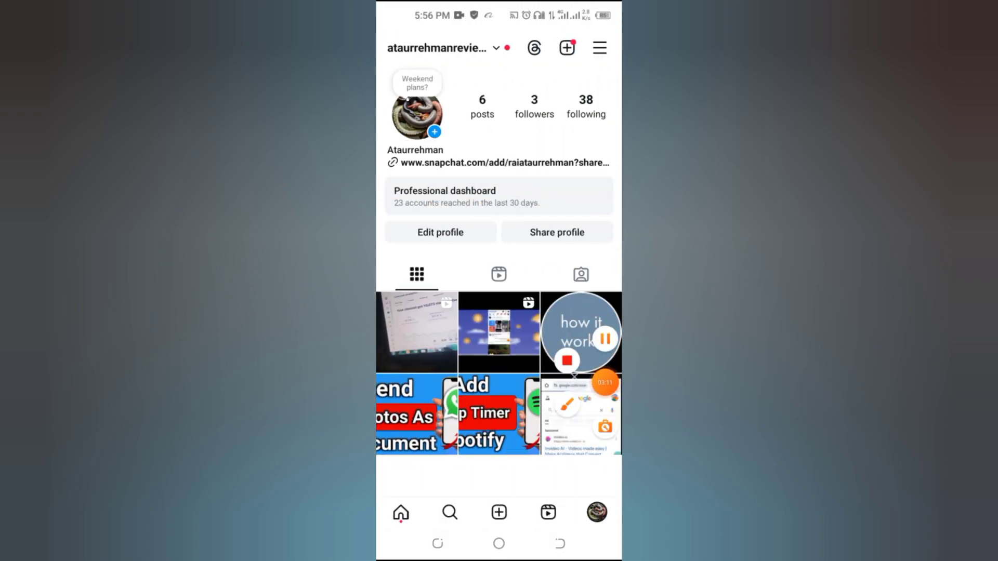